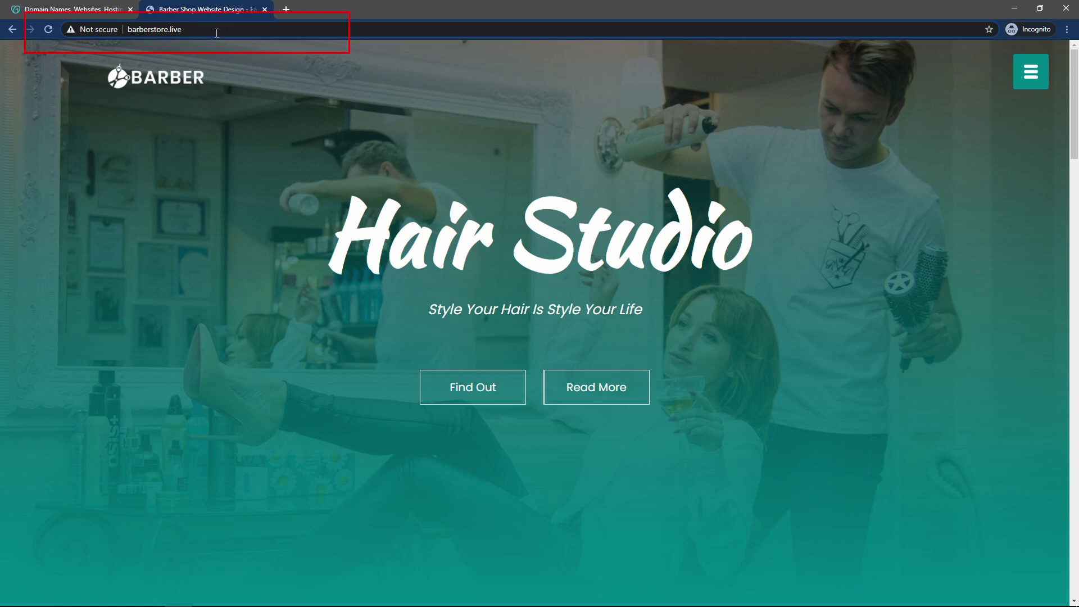
Step: Examine the address and connection security indicator of the barberstore.live website
{"action": "left_click_drag", "start_coordinate": [211, 29], "coordinate": [33, 26]}
{"action": "left_click", "coordinate": [108, 30]}
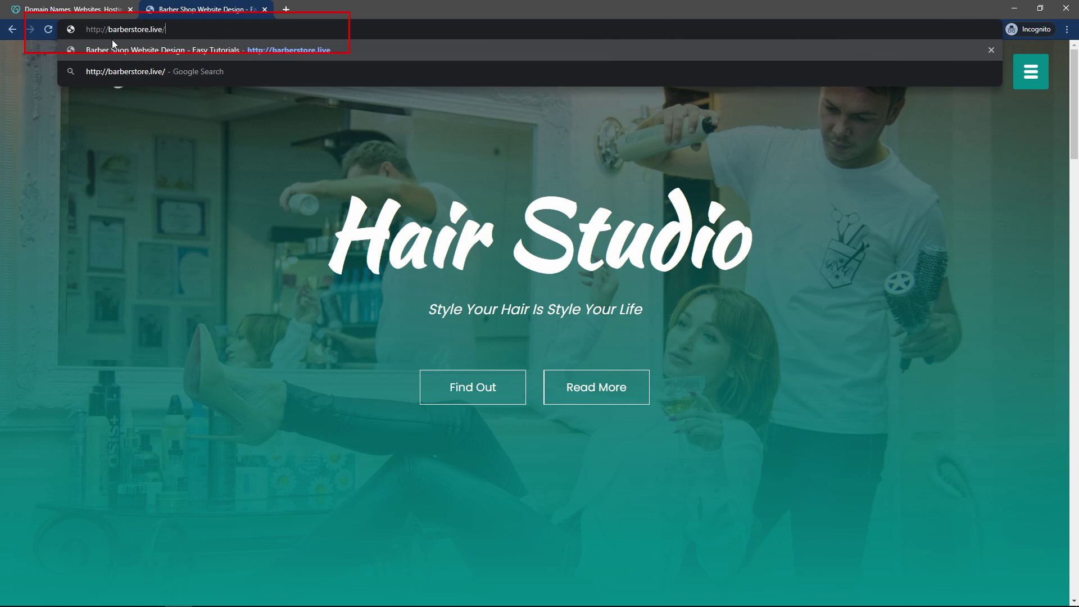
{"action": "left_click_drag", "start_coordinate": [195, 29], "coordinate": [81, 29]}
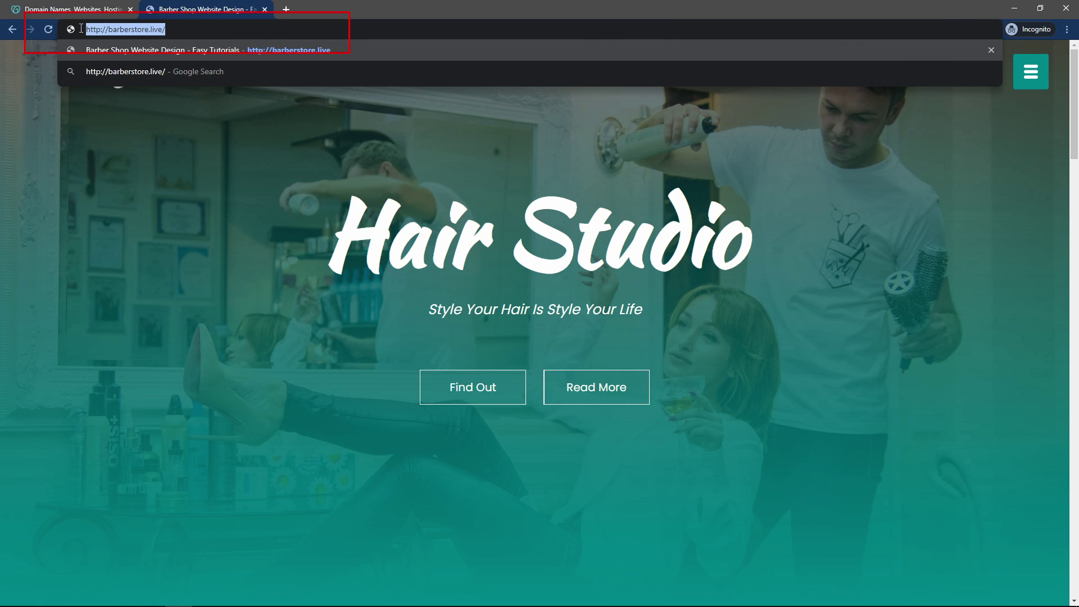
{"action": "left_click", "coordinate": [209, 25]}
{"action": "left_click_drag", "start_coordinate": [220, 28], "coordinate": [72, 28]}
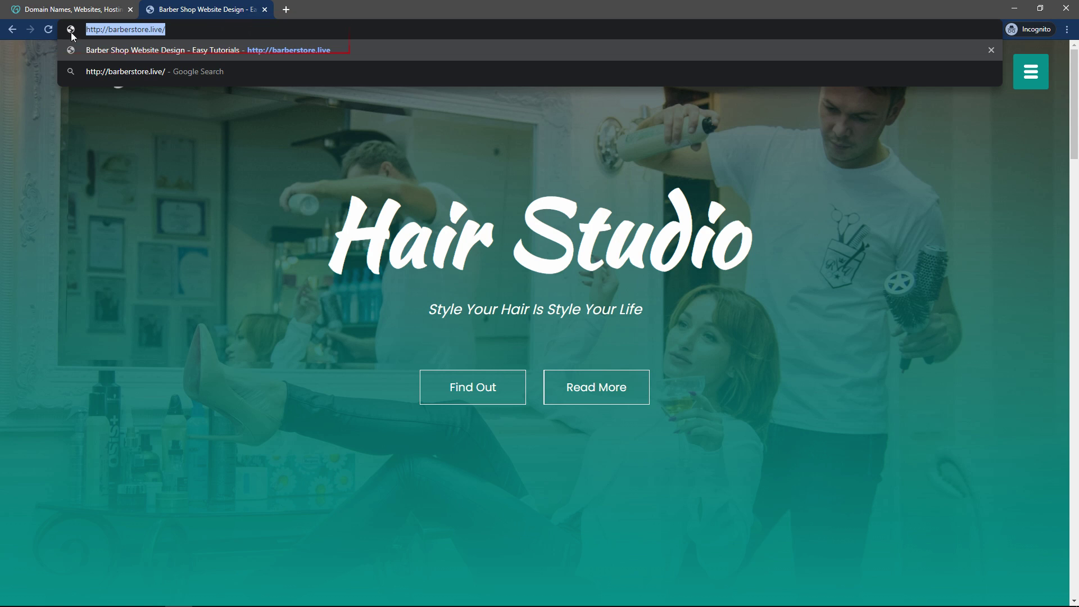
{"action": "left_click", "coordinate": [206, 25]}
{"action": "left_click_drag", "start_coordinate": [204, 26], "coordinate": [20, 30]}
{"action": "left_click", "coordinate": [38, 57]}
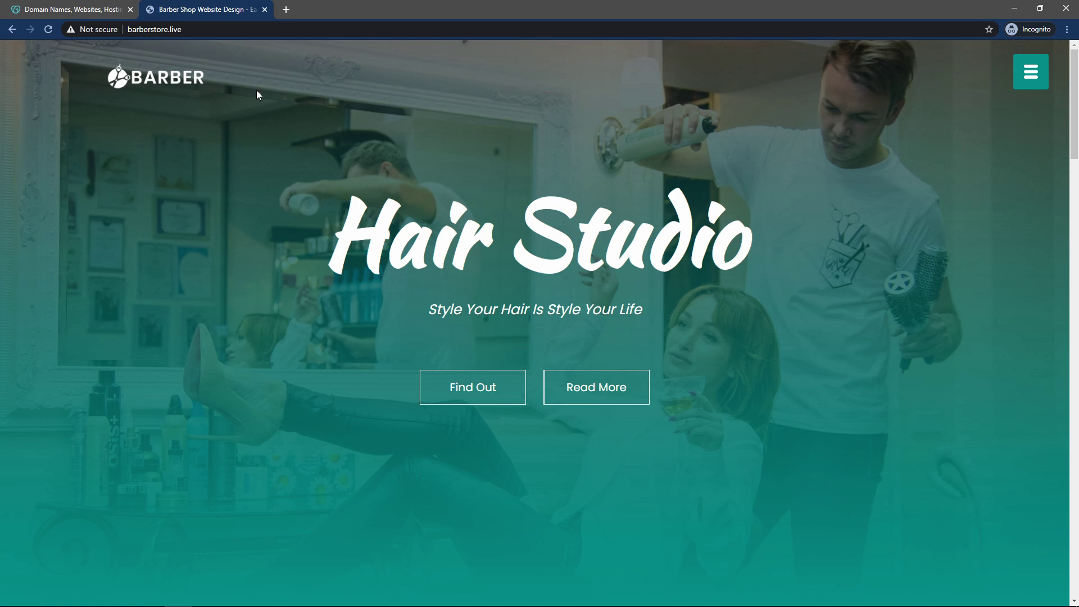
Step: Open cloudflare.com in a new browser tab and go to its account sign-up page
{"action": "left_click", "coordinate": [286, 9]}
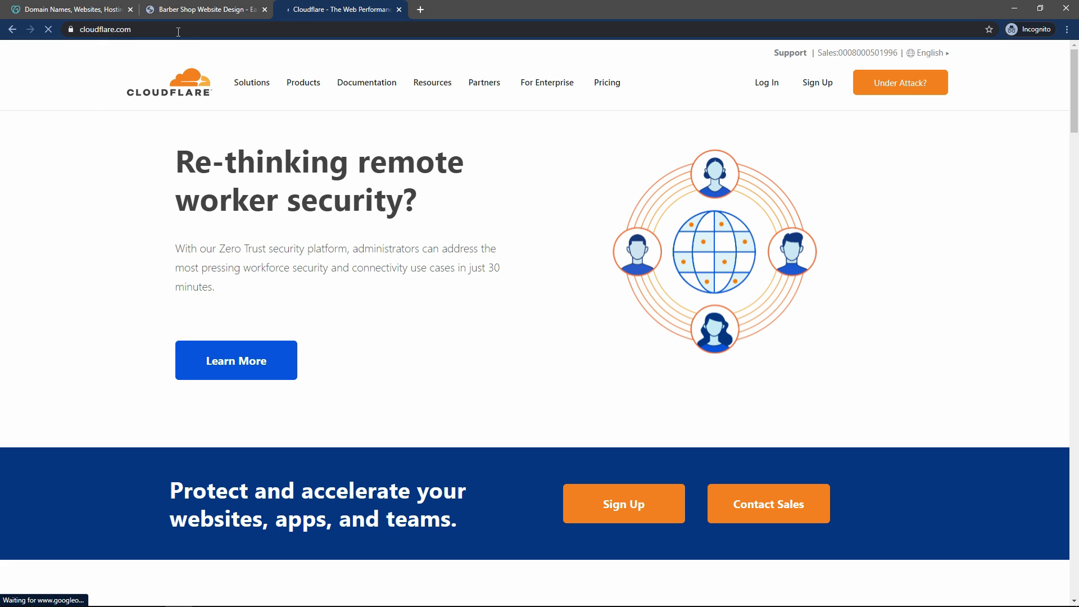
{"action": "left_click_drag", "start_coordinate": [190, 30], "coordinate": [79, 35]}
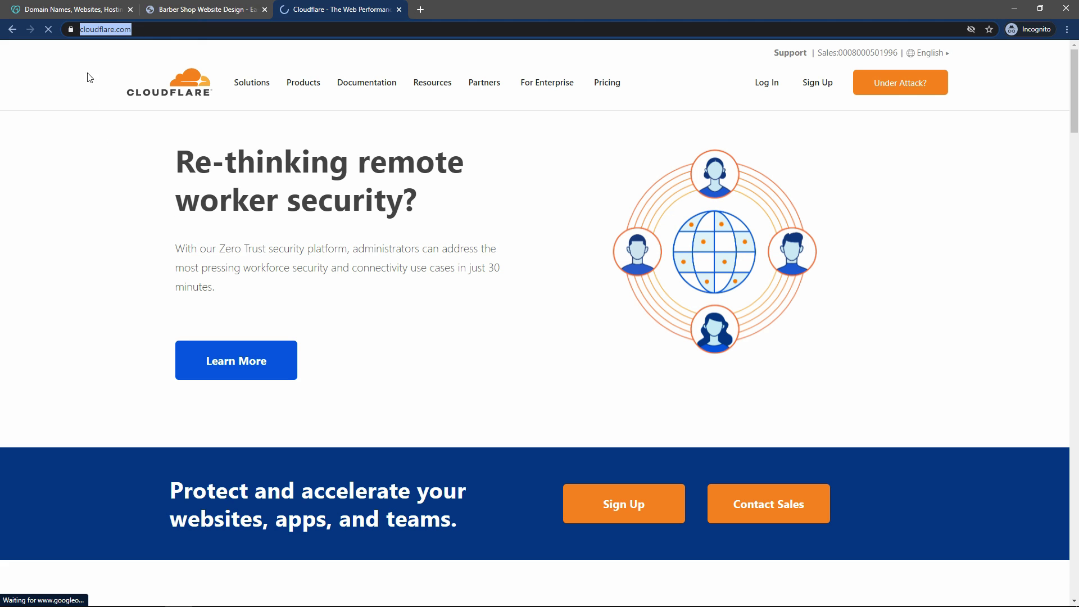
{"action": "left_click", "coordinate": [72, 95]}
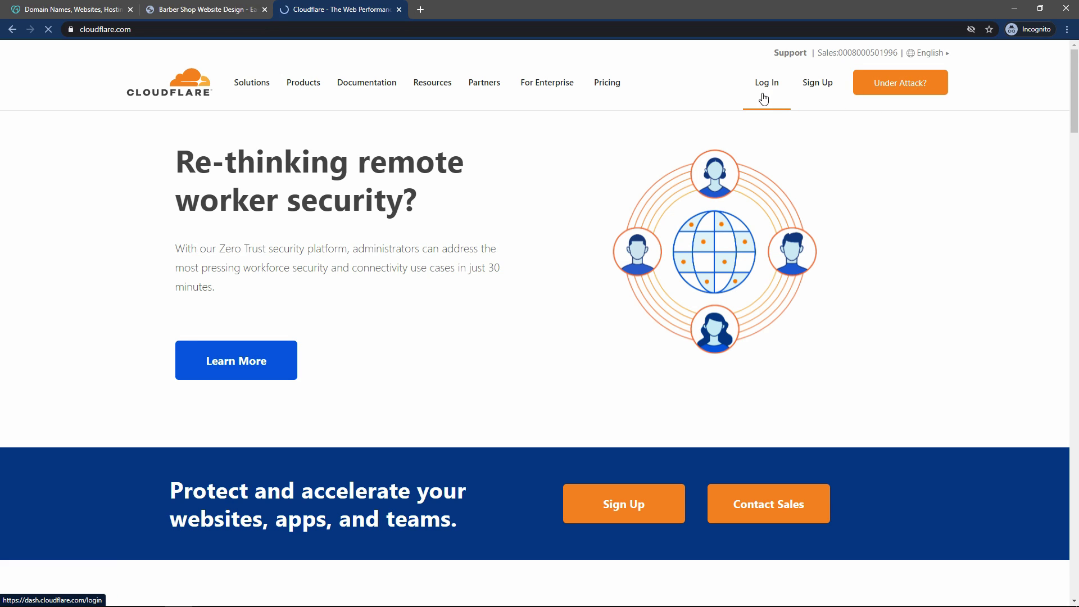
{"action": "left_click", "coordinate": [823, 92]}
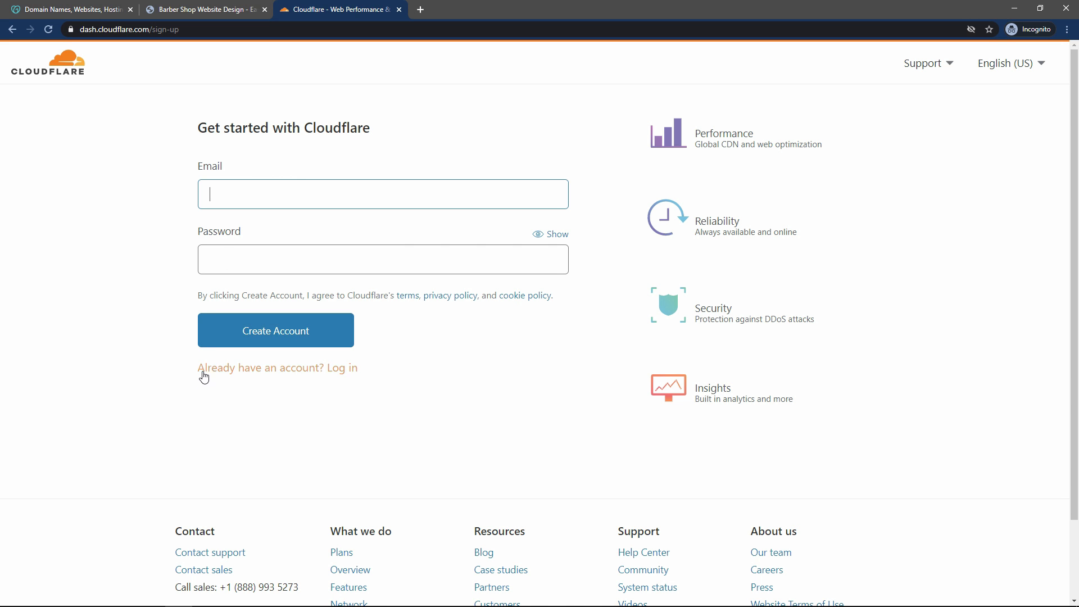
Step: Go to the login form for existing Cloudflare accounts and log in with the account e-mail and password
{"action": "double_click", "coordinate": [373, 369]}
{"action": "left_click_drag", "start_coordinate": [294, 375], "coordinate": [210, 398]}
{"action": "left_click", "coordinate": [234, 433]}
{"action": "left_click", "coordinate": [260, 383]}
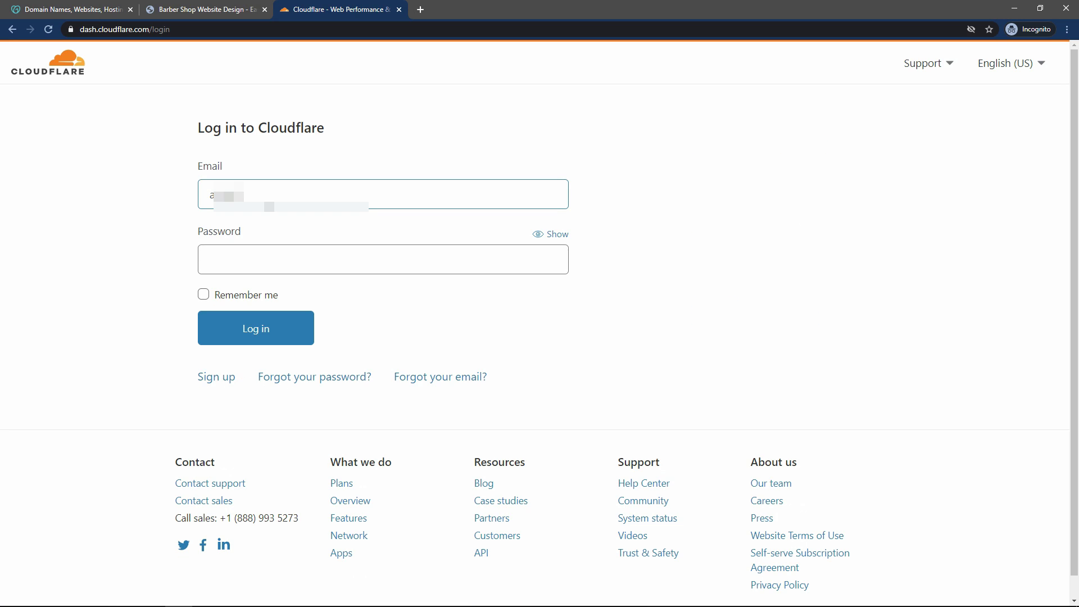
{"action": "type", "text": "..."}
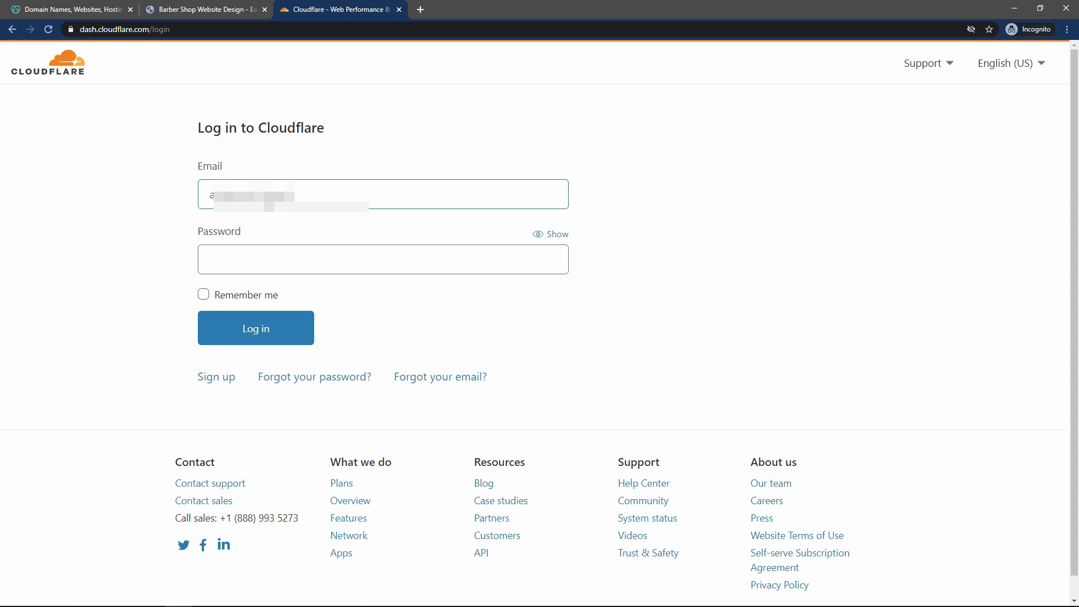
{"action": "left_click", "coordinate": [300, 268]}
{"action": "type", "text": "••••••••••••"}
{"action": "key", "text": "Return"}
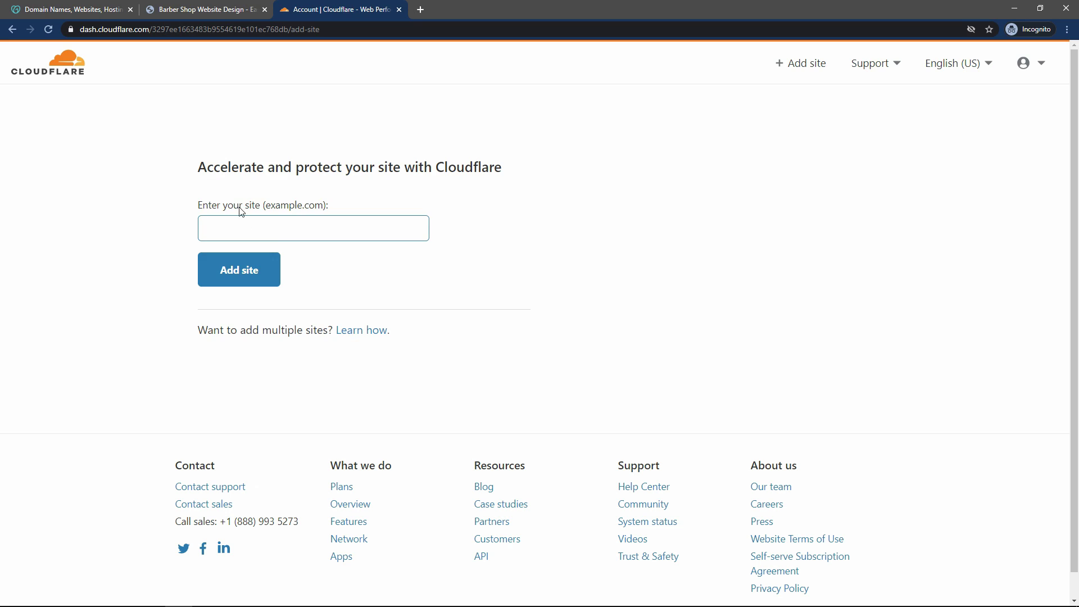
Step: Copy the barber shop website's address from its tab and paste it into Cloudflare's site field
{"action": "left_click", "coordinate": [517, 166]}
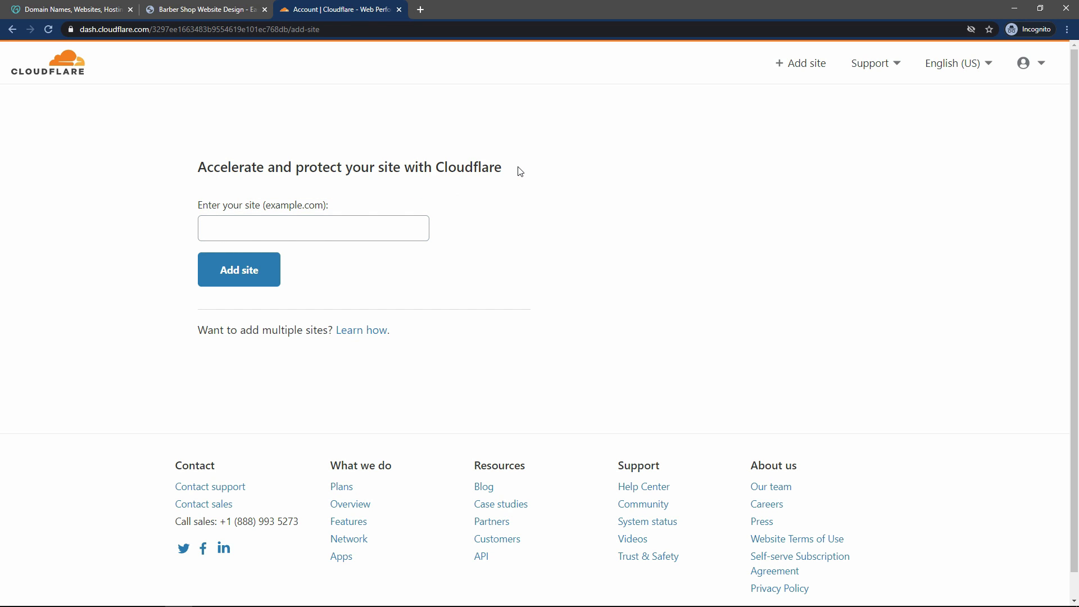
{"action": "left_click_drag", "start_coordinate": [198, 209], "coordinate": [278, 209]}
{"action": "left_click", "coordinate": [200, 8]}
{"action": "left_click", "coordinate": [131, 30]}
{"action": "key", "text": "ctrl+c"}
{"action": "key", "text": "ctrl+Tab"}
{"action": "left_click", "coordinate": [275, 232]}
{"action": "key", "text": "ctrl+v"}
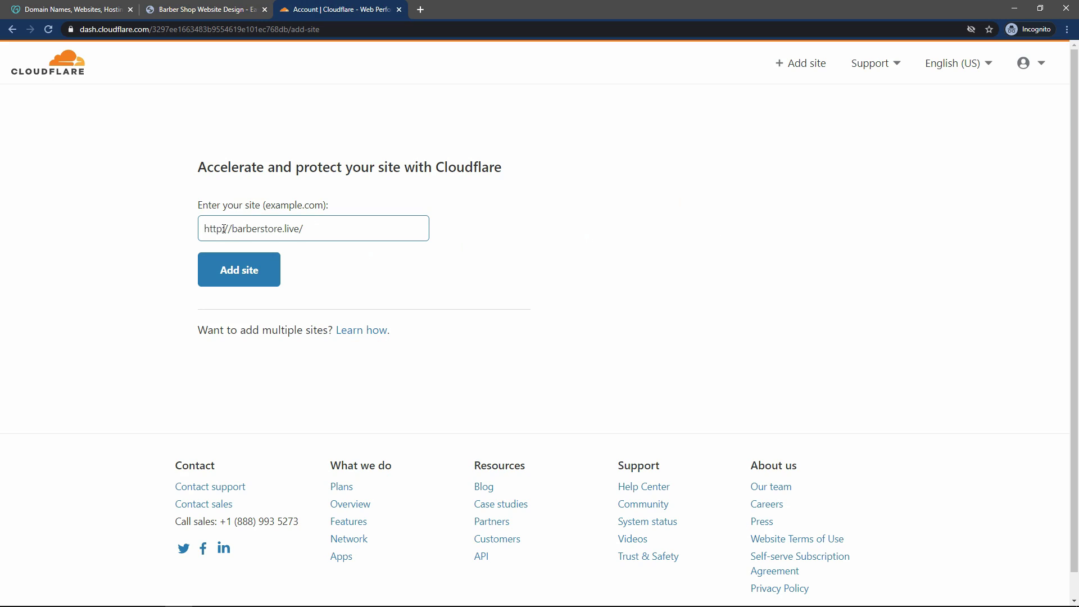
Step: Trim the pasted address to the bare domain barberstore.live and add the site to Cloudflare
{"action": "left_click_drag", "start_coordinate": [232, 229], "coordinate": [180, 230]}
{"action": "key", "text": "BackSpace"}
{"action": "left_click", "coordinate": [296, 230]}
{"action": "key", "text": "BackSpace"}
{"action": "triple_click", "coordinate": [289, 231]}
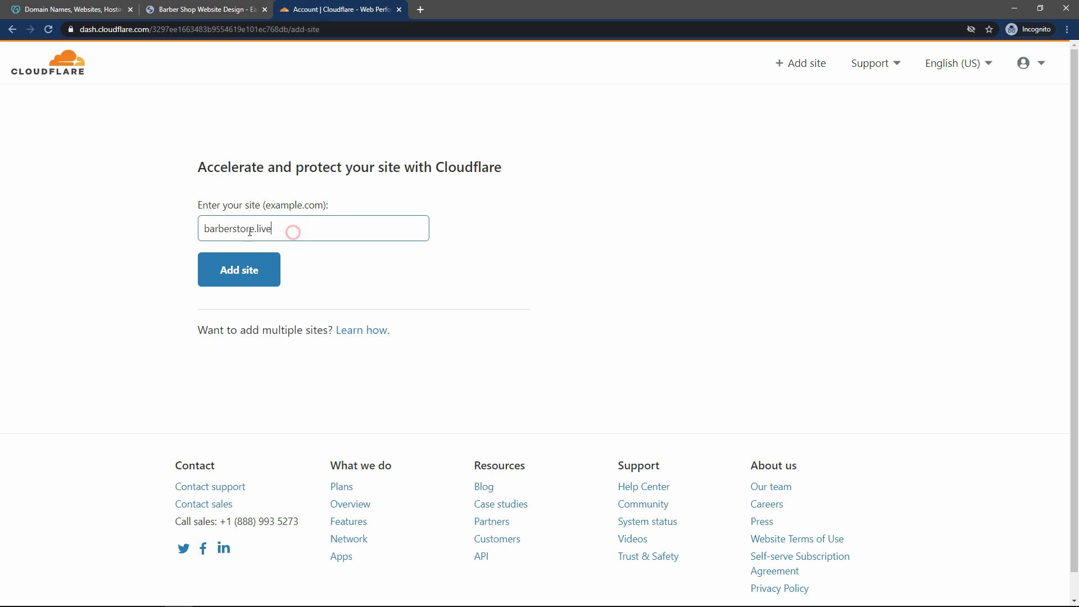
{"action": "left_click", "coordinate": [79, 230]}
{"action": "left_click", "coordinate": [307, 233]}
{"action": "triple_click", "coordinate": [313, 232]}
{"action": "left_click", "coordinate": [131, 234]}
{"action": "left_click", "coordinate": [244, 274]}
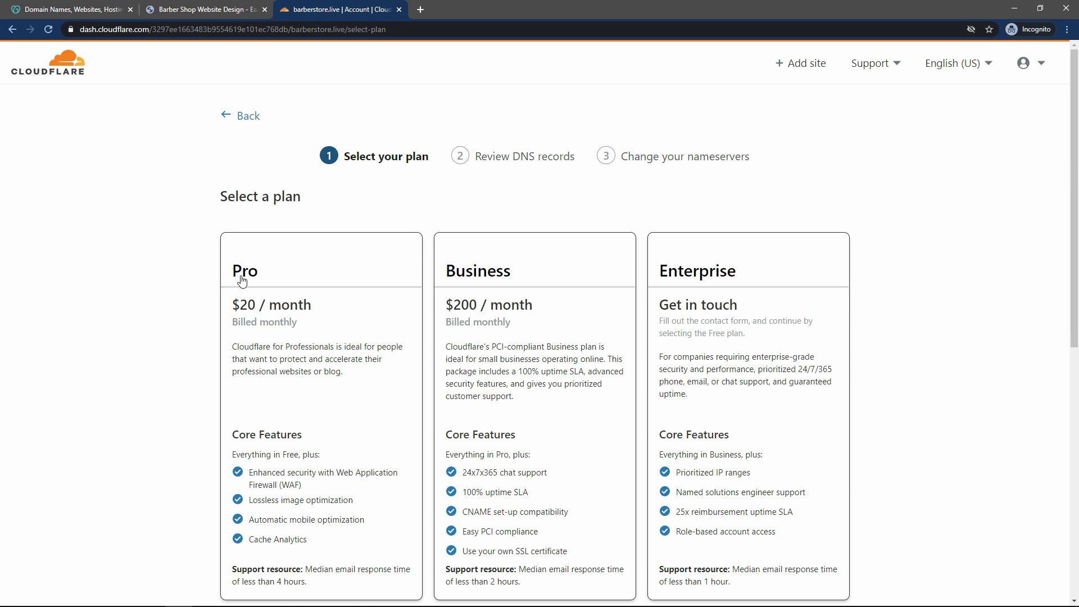
Step: Choose the Free $0 plan for barberstore.live and continue to the DNS record review
{"action": "scroll", "coordinate": [181, 282], "scroll_direction": "down", "scroll_amount": 5}
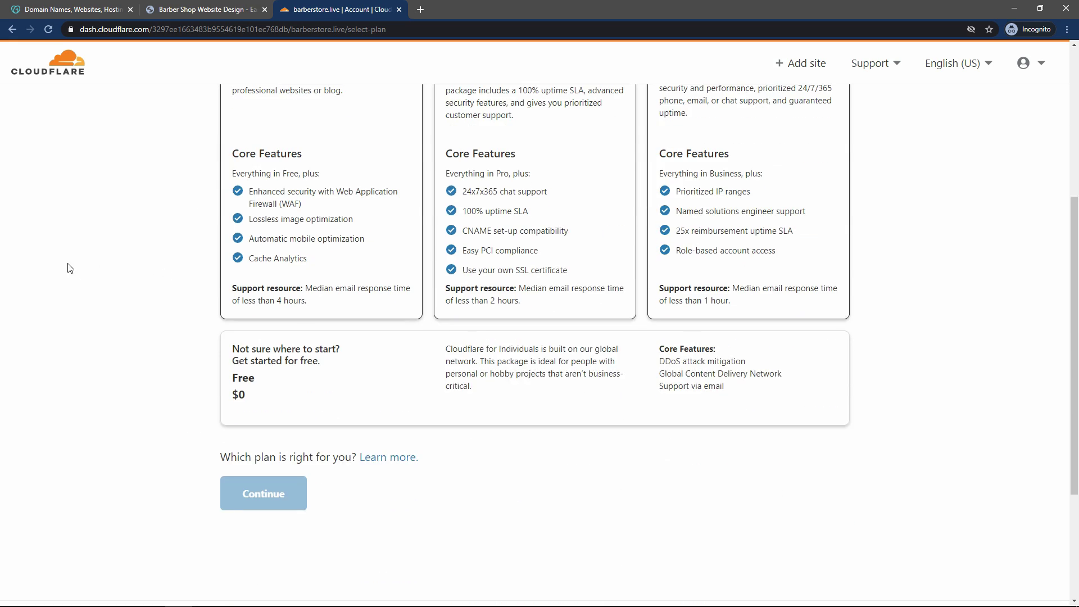
{"action": "scroll", "coordinate": [67, 268], "scroll_direction": "up", "scroll_amount": 2}
{"action": "scroll", "coordinate": [249, 173], "scroll_direction": "up", "scroll_amount": 1}
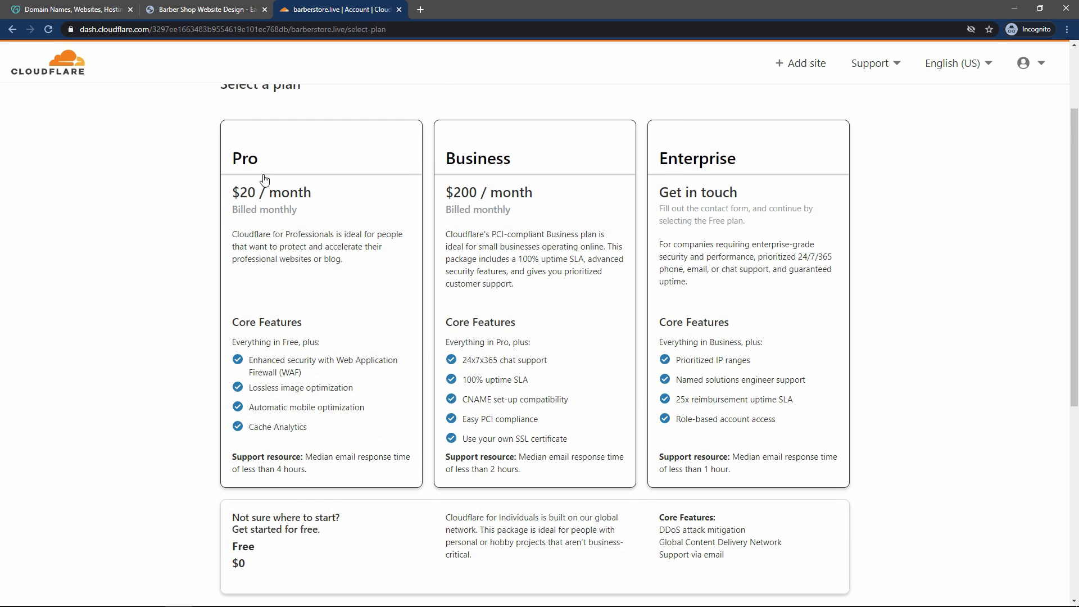
{"action": "scroll", "coordinate": [455, 321], "scroll_direction": "down", "scroll_amount": 4}
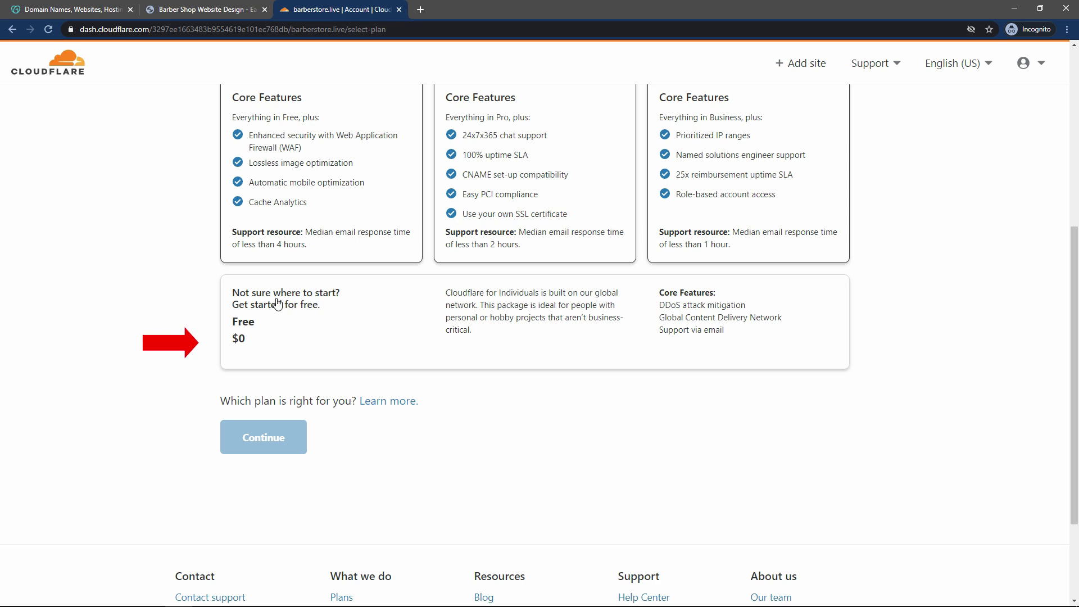
{"action": "left_click", "coordinate": [373, 308]}
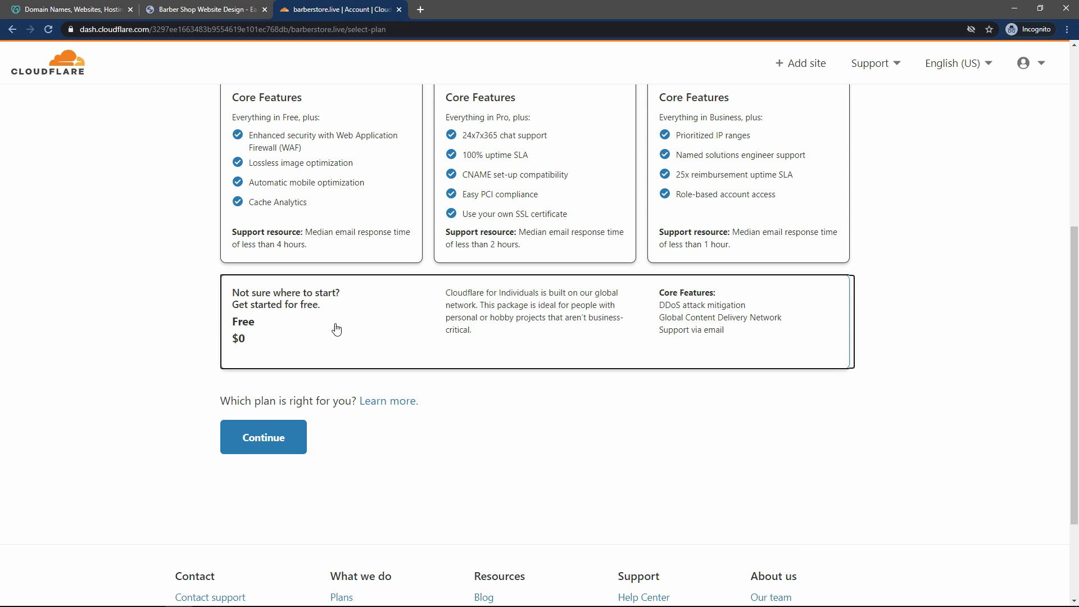
{"action": "left_click", "coordinate": [260, 438]}
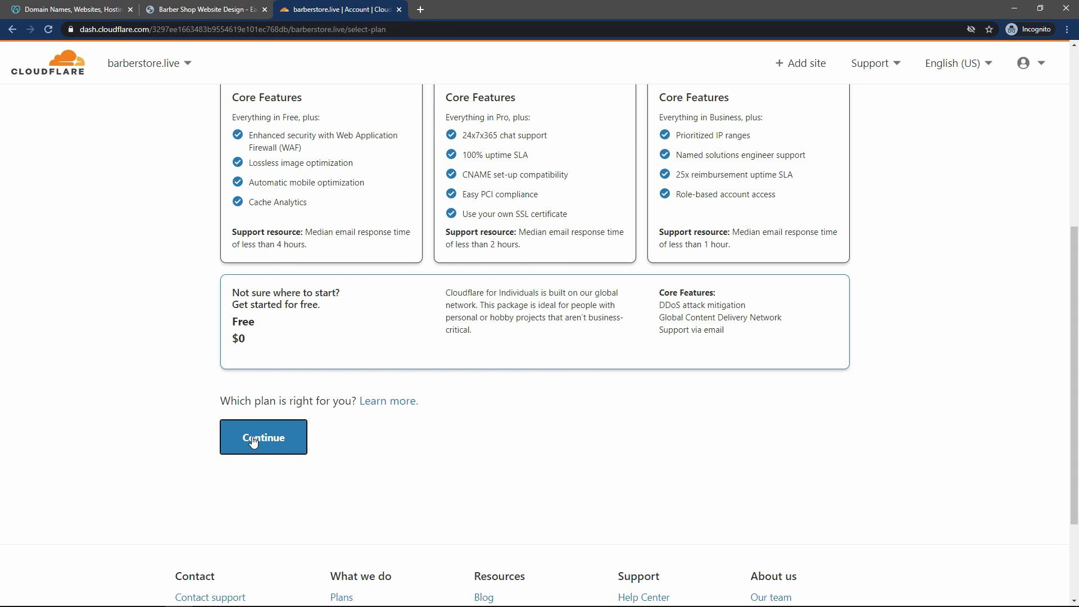
Step: Review the scanned DNS records for barberstore.live and continue to the nameserver instructions
{"action": "scroll", "coordinate": [107, 290], "scroll_direction": "down", "scroll_amount": 3}
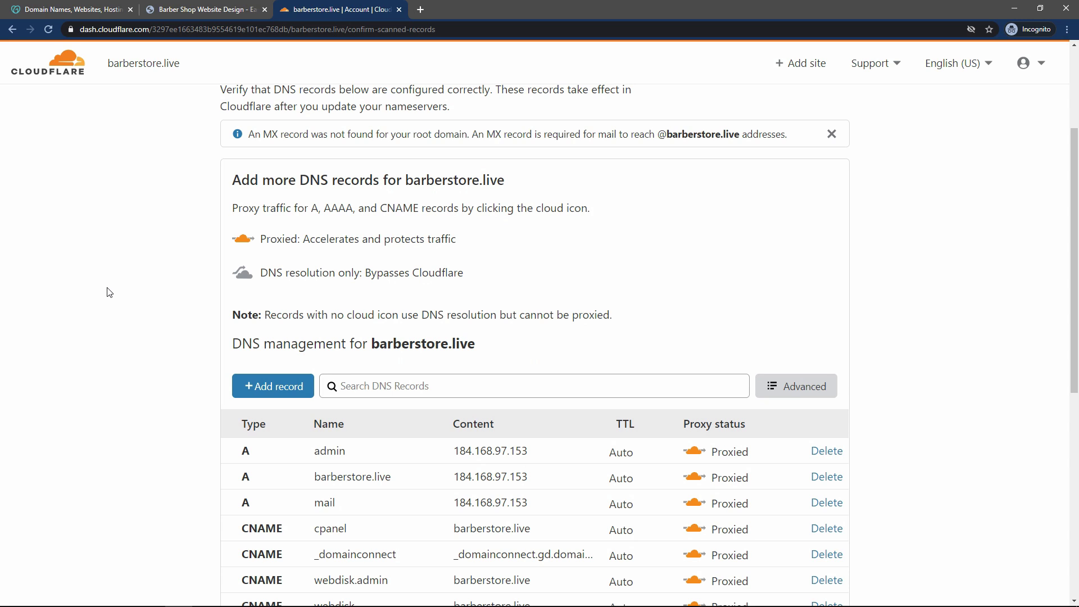
{"action": "scroll", "coordinate": [108, 292], "scroll_direction": "down", "scroll_amount": 3}
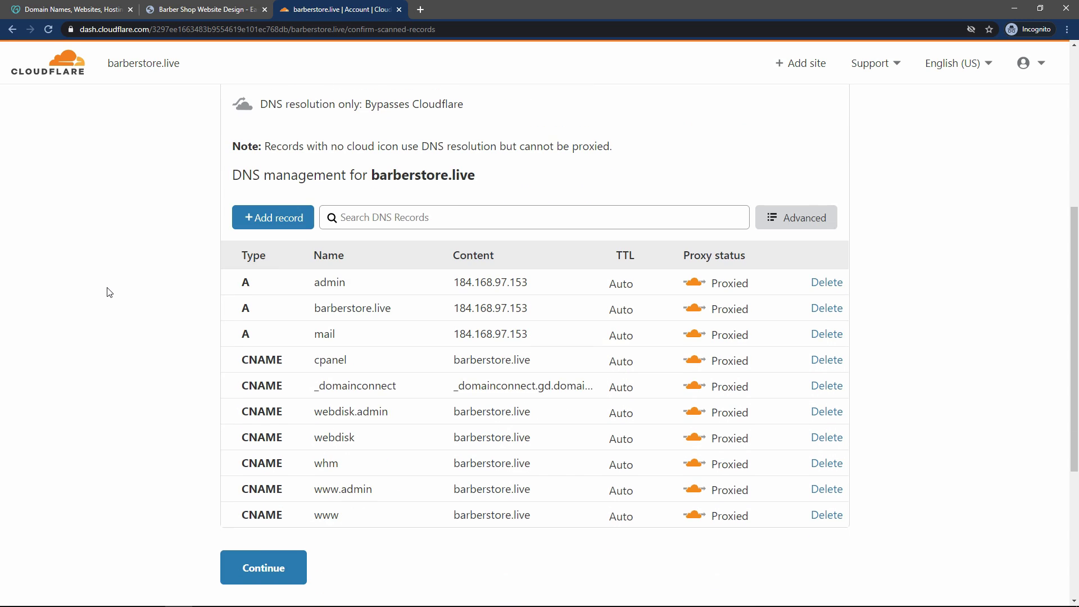
{"action": "scroll", "coordinate": [108, 292], "scroll_direction": "down", "scroll_amount": 4}
{"action": "left_click", "coordinate": [272, 344]}
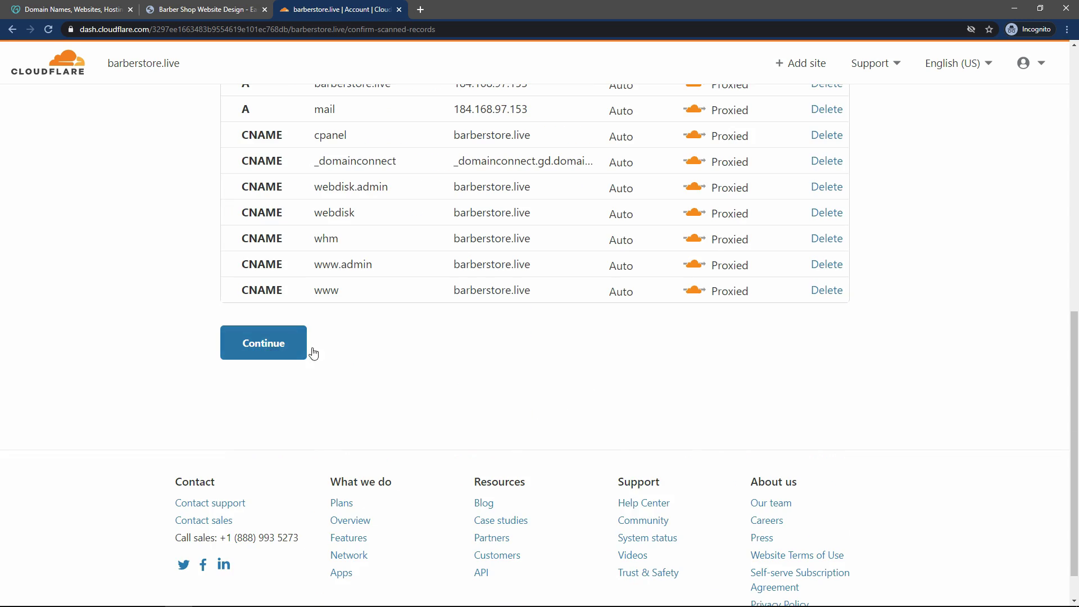
{"action": "scroll", "coordinate": [303, 404], "scroll_direction": "up", "scroll_amount": 2}
{"action": "left_click", "coordinate": [260, 458]}
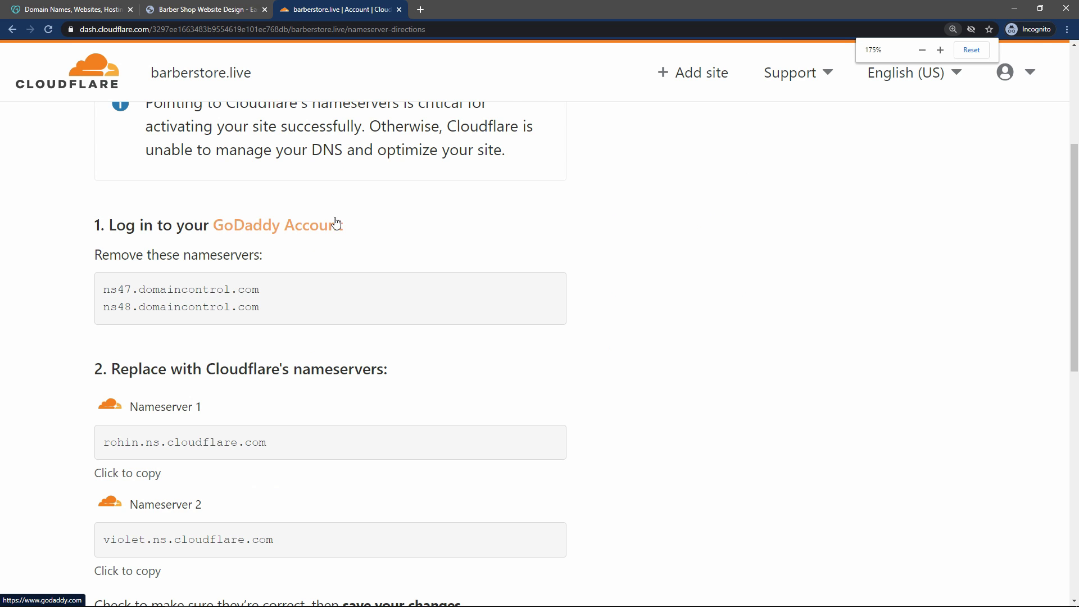
Step: Examine the GoDaddy nameservers to remove and the two Cloudflare nameservers that replace them
{"action": "scroll", "coordinate": [237, 277], "scroll_direction": "up", "scroll_amount": 2}
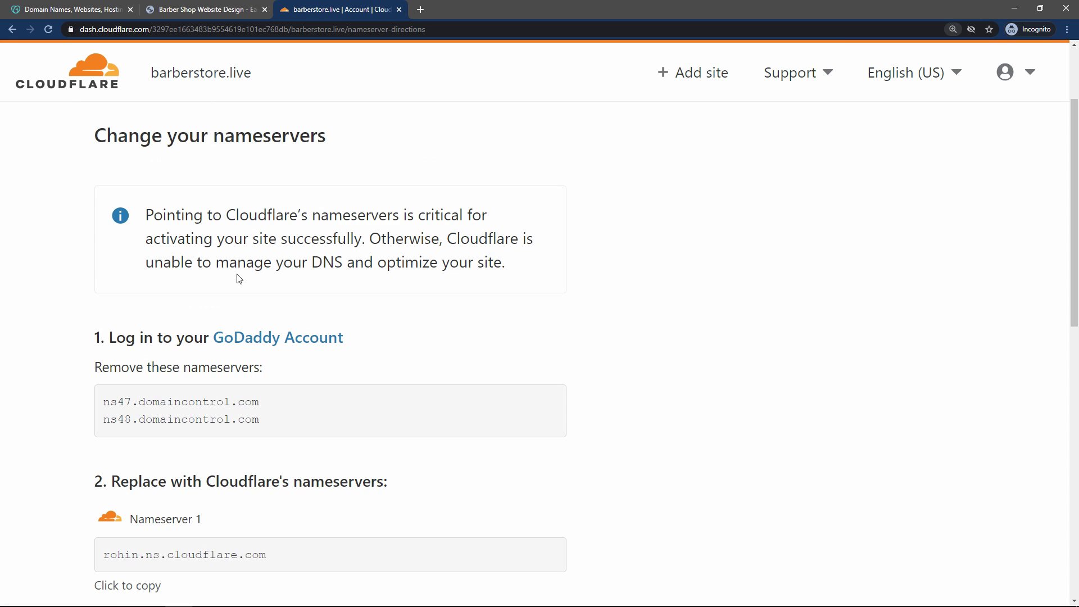
{"action": "scroll", "coordinate": [231, 283], "scroll_direction": "down", "scroll_amount": 1}
{"action": "left_click_drag", "start_coordinate": [115, 281], "coordinate": [205, 337]}
{"action": "left_click", "coordinate": [147, 338]}
{"action": "left_click_drag", "start_coordinate": [106, 348], "coordinate": [260, 349]}
{"action": "left_click_drag", "start_coordinate": [107, 364], "coordinate": [289, 368]}
{"action": "left_click", "coordinate": [288, 366]}
{"action": "left_click", "coordinate": [382, 426]}
{"action": "scroll", "coordinate": [376, 427], "scroll_direction": "down", "scroll_amount": 1}
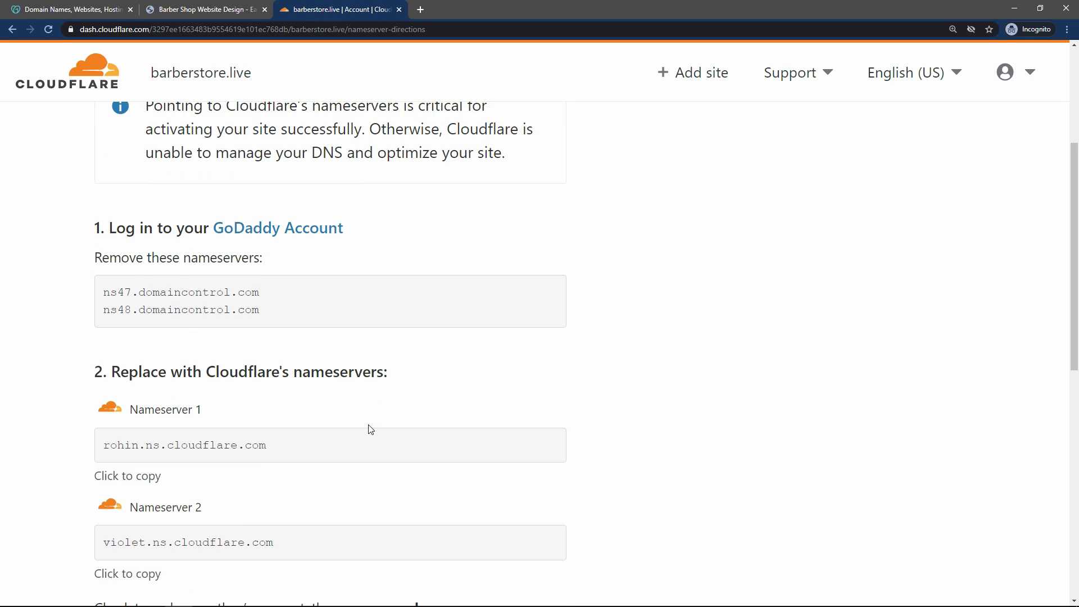
{"action": "left_click_drag", "start_coordinate": [104, 444], "coordinate": [271, 445]}
{"action": "left_click", "coordinate": [106, 538]}
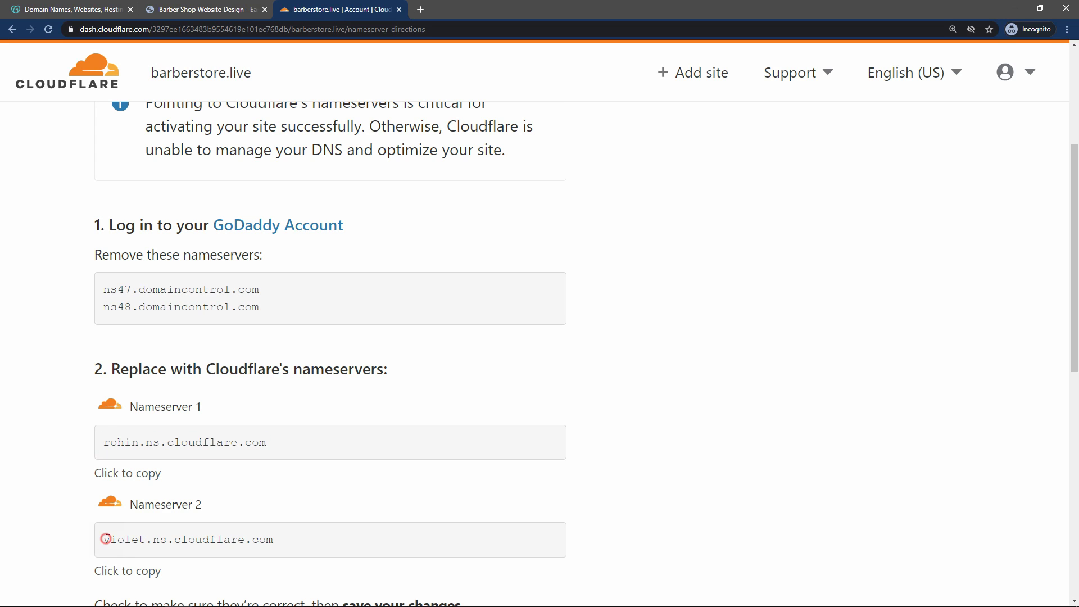
{"action": "left_click_drag", "start_coordinate": [105, 538], "coordinate": [299, 554]}
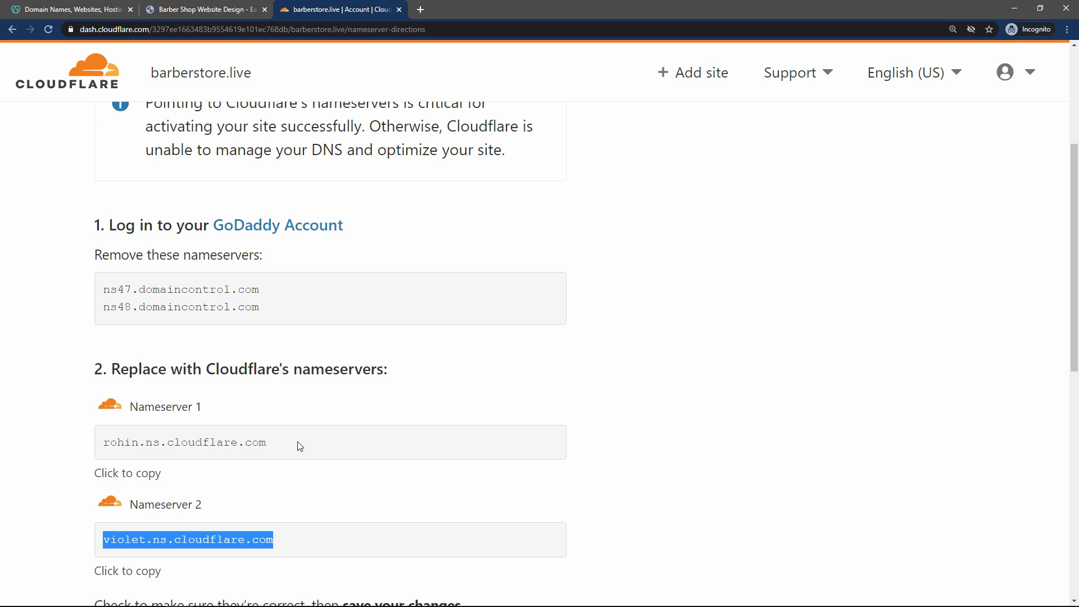
Step: Copy Cloudflare's first nameserver, rohin.ns.cloudflare.com
{"action": "left_click_drag", "start_coordinate": [104, 442], "coordinate": [266, 447]}
{"action": "right_click", "coordinate": [266, 447]}
{"action": "left_click", "coordinate": [278, 453]}
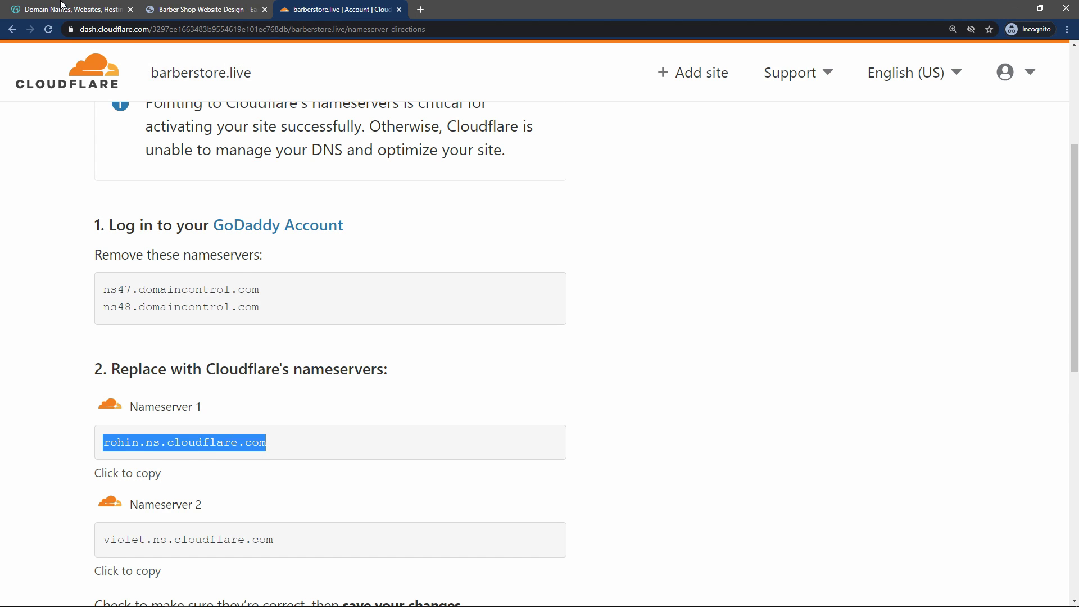
Step: Switch to the GoDaddy account's product list and open DNS management for the barberstore.live domain
{"action": "left_click", "coordinate": [63, 6]}
{"action": "left_click", "coordinate": [980, 76]}
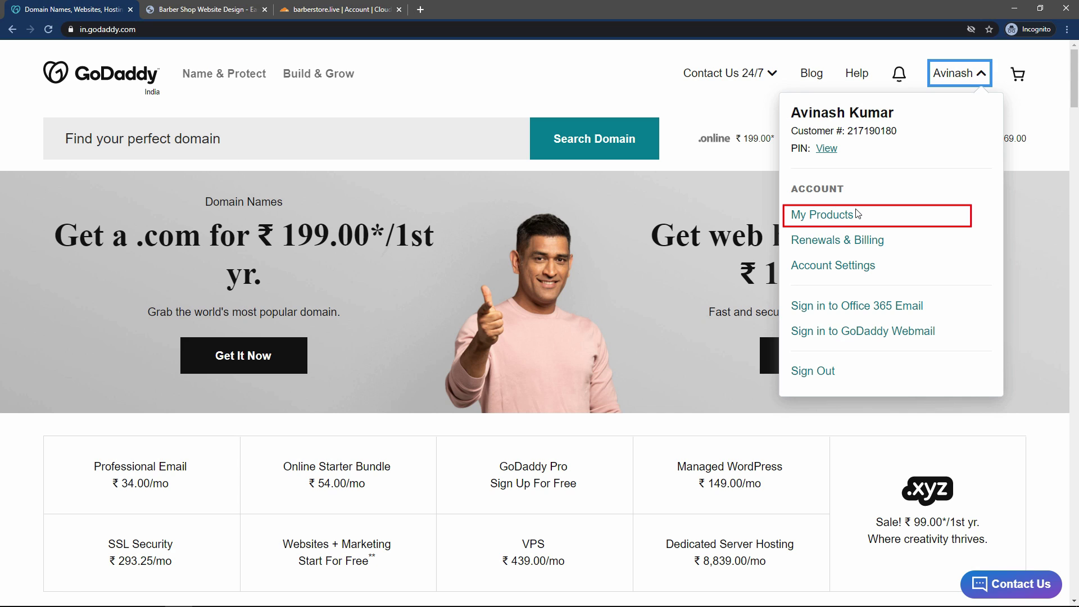
{"action": "left_click", "coordinate": [817, 220]}
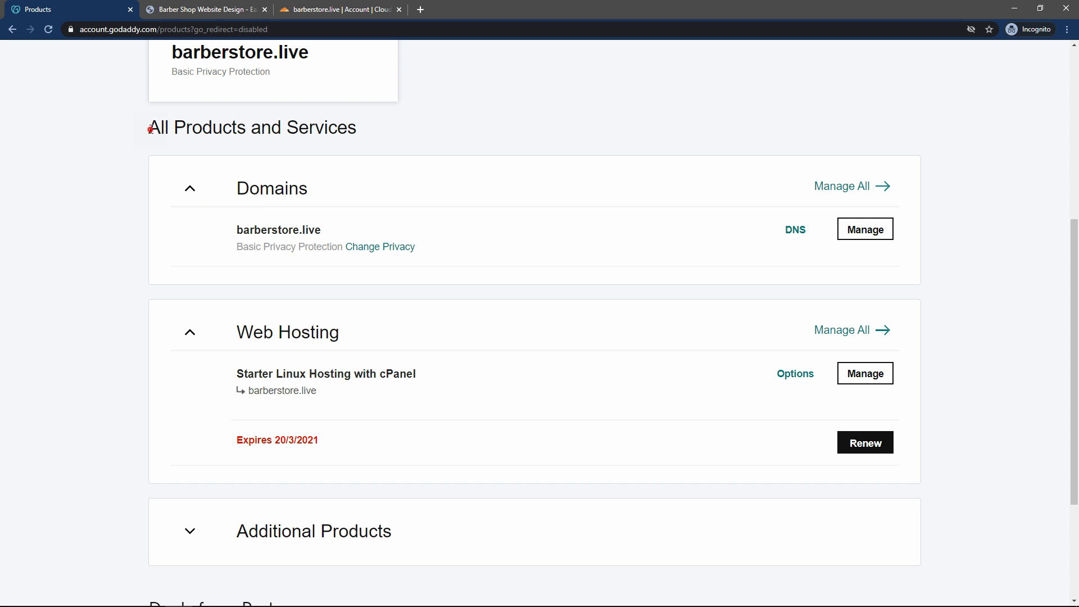
{"action": "left_click_drag", "start_coordinate": [150, 130], "coordinate": [359, 129]}
{"action": "left_click", "coordinate": [358, 133]}
{"action": "left_click", "coordinate": [796, 240]}
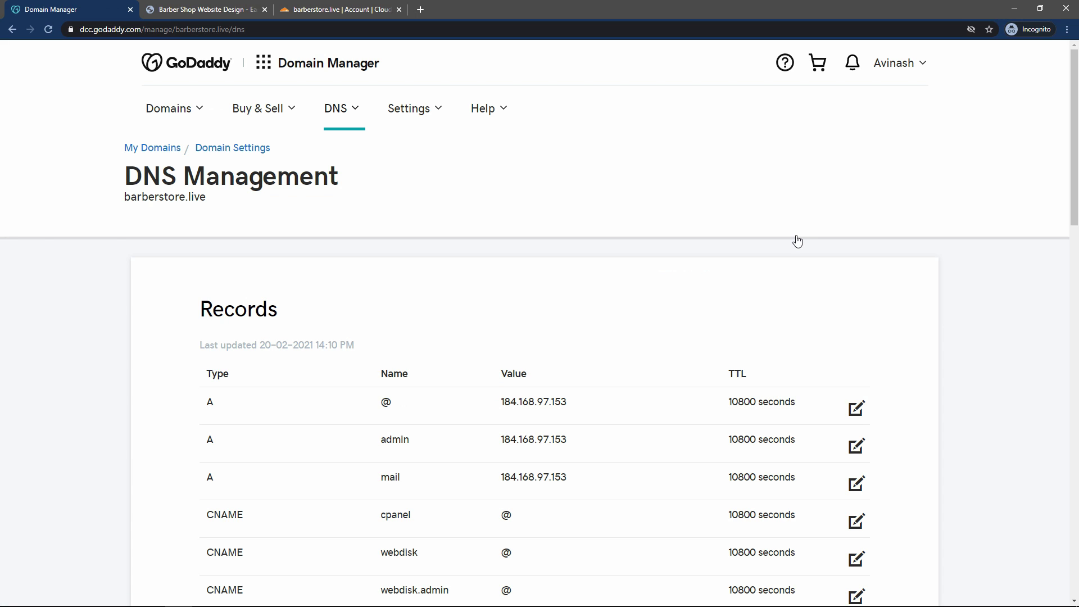
Step: Find the Nameservers section of barberstore.live and start changing its default nameservers
{"action": "scroll", "coordinate": [797, 241], "scroll_direction": "down", "scroll_amount": 15}
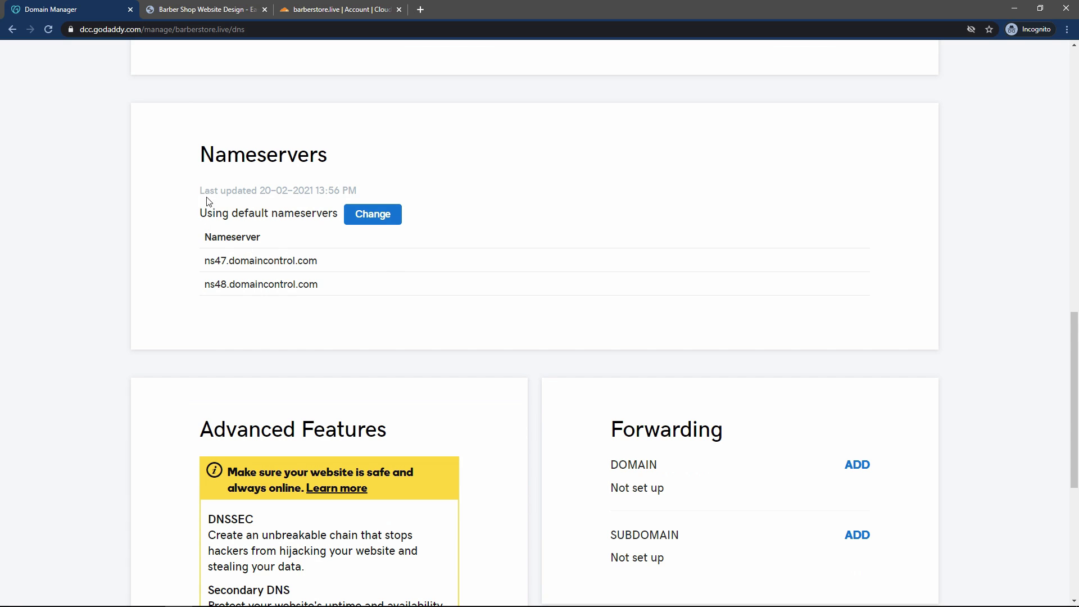
{"action": "left_click_drag", "start_coordinate": [202, 153], "coordinate": [366, 161]}
{"action": "left_click", "coordinate": [211, 152]}
{"action": "left_click_drag", "start_coordinate": [204, 152], "coordinate": [335, 159]}
{"action": "left_click", "coordinate": [334, 159]}
{"action": "left_click", "coordinate": [380, 218]}
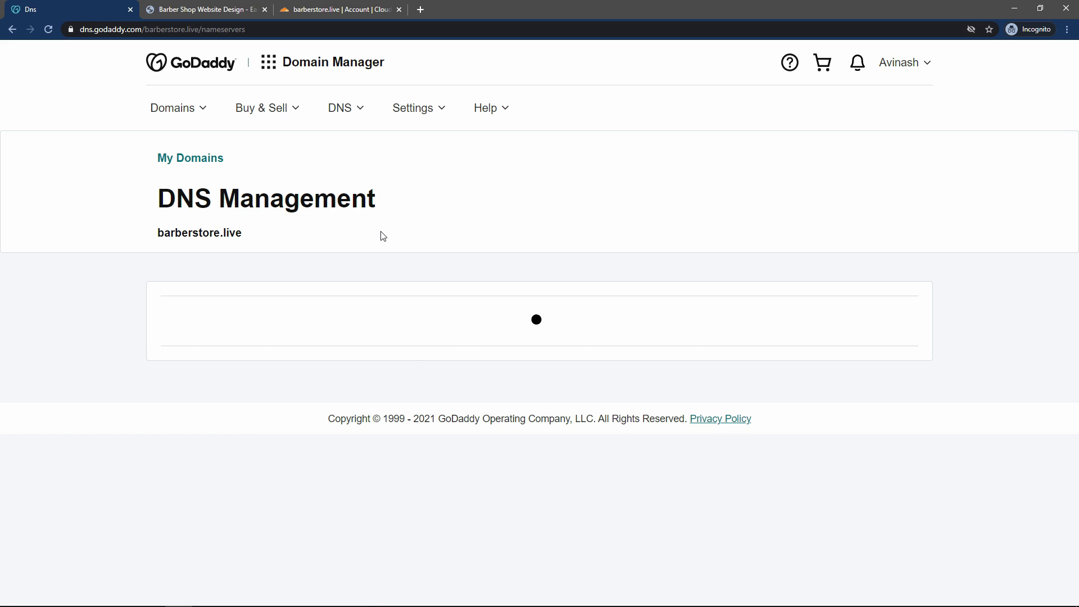
{"action": "scroll", "coordinate": [382, 240], "scroll_direction": "down", "scroll_amount": 1}
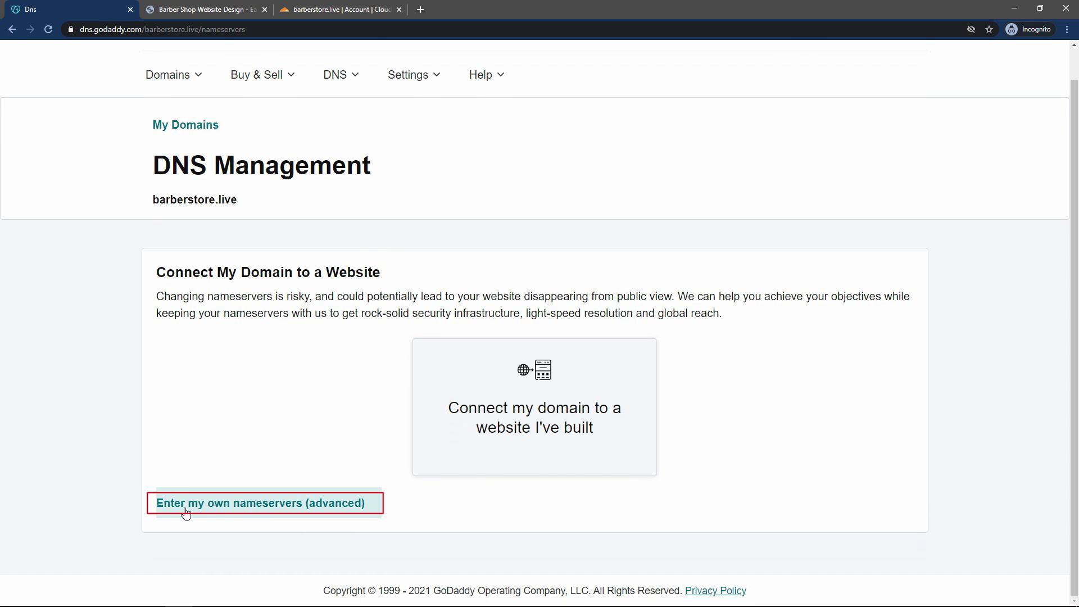
Step: Choose to enter custom nameservers for barberstore.live and set the first one to rohin.ns.cloudflare.com
{"action": "left_click", "coordinate": [283, 507]}
{"action": "left_click", "coordinate": [269, 374]}
{"action": "key", "text": "ctrl+v"}
{"action": "left_click_drag", "start_coordinate": [314, 368], "coordinate": [152, 373]}
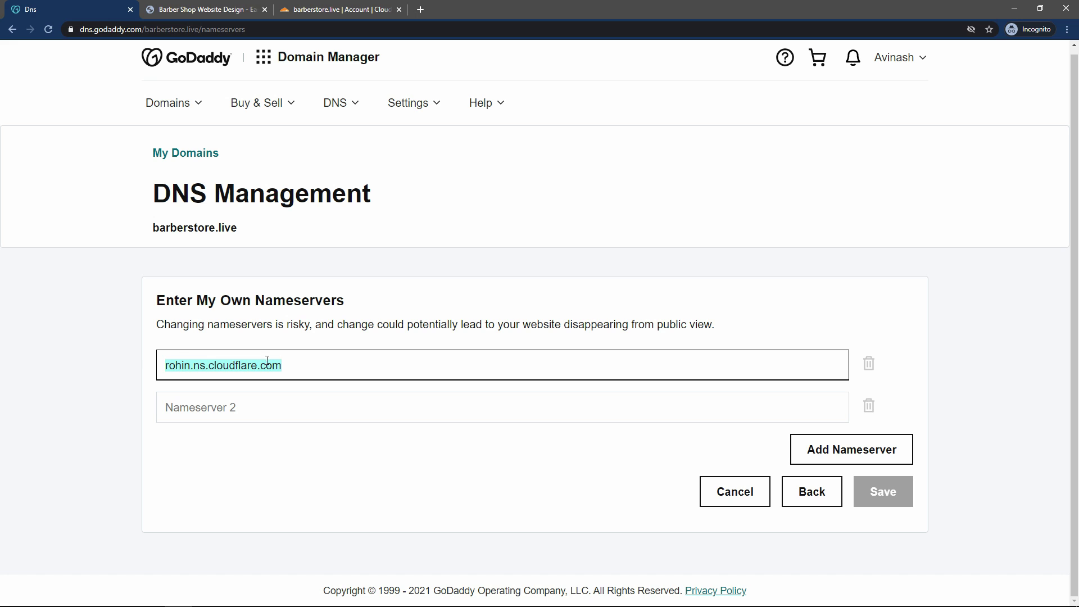
{"action": "left_click", "coordinate": [339, 369]}
Step: Copy Cloudflare's second nameserver, violet.ns.cloudflare.com, and enter it as the second nameserver in GoDaddy
{"action": "left_click", "coordinate": [344, 5]}
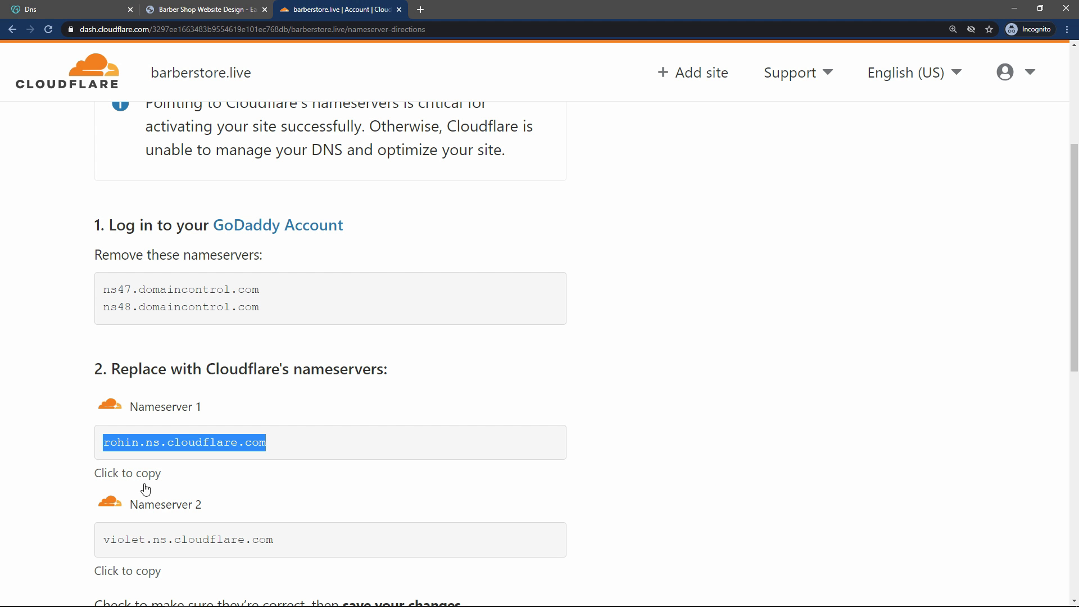
{"action": "left_click_drag", "start_coordinate": [279, 546], "coordinate": [104, 542]}
{"action": "right_click", "coordinate": [108, 540]}
{"action": "left_click", "coordinate": [142, 552]}
{"action": "left_click", "coordinate": [65, 6]}
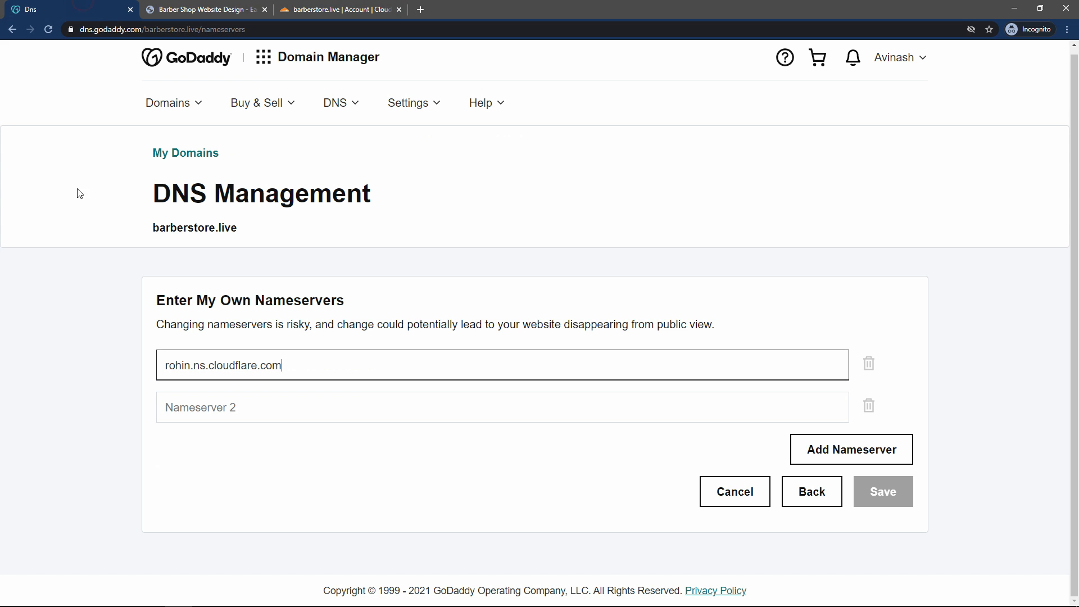
{"action": "left_click", "coordinate": [201, 405]}
{"action": "key", "text": "ctrl+v"}
{"action": "left_click", "coordinate": [90, 405]}
{"action": "triple_click", "coordinate": [316, 365]}
{"action": "left_click_drag", "start_coordinate": [301, 407], "coordinate": [71, 387]}
{"action": "left_click", "coordinate": [72, 387]}
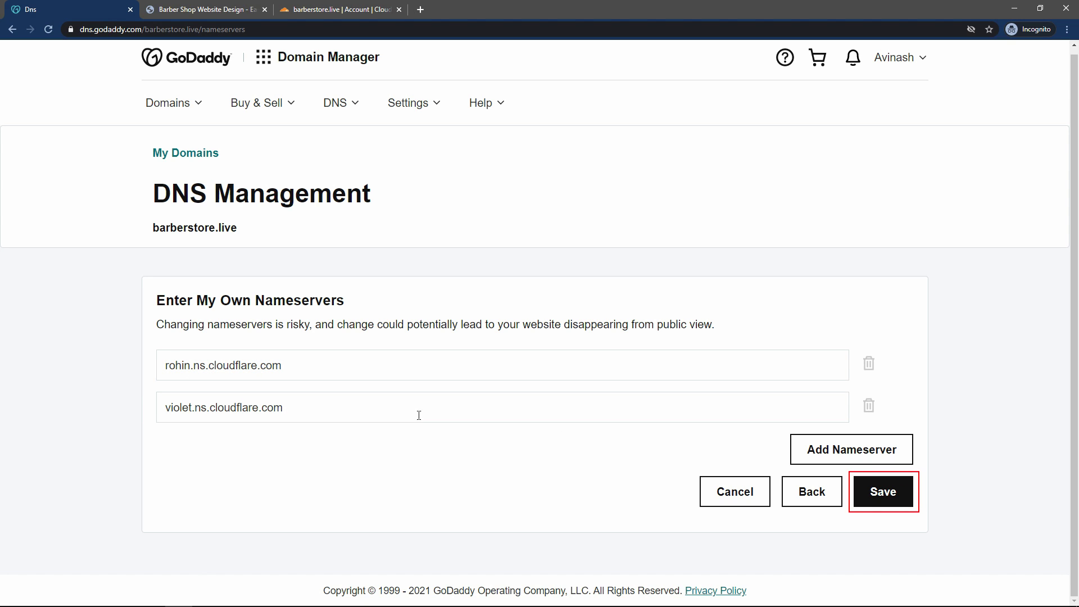
Step: Save the two custom nameservers and consent to the nameserver update for barberstore.live
{"action": "left_click", "coordinate": [884, 498]}
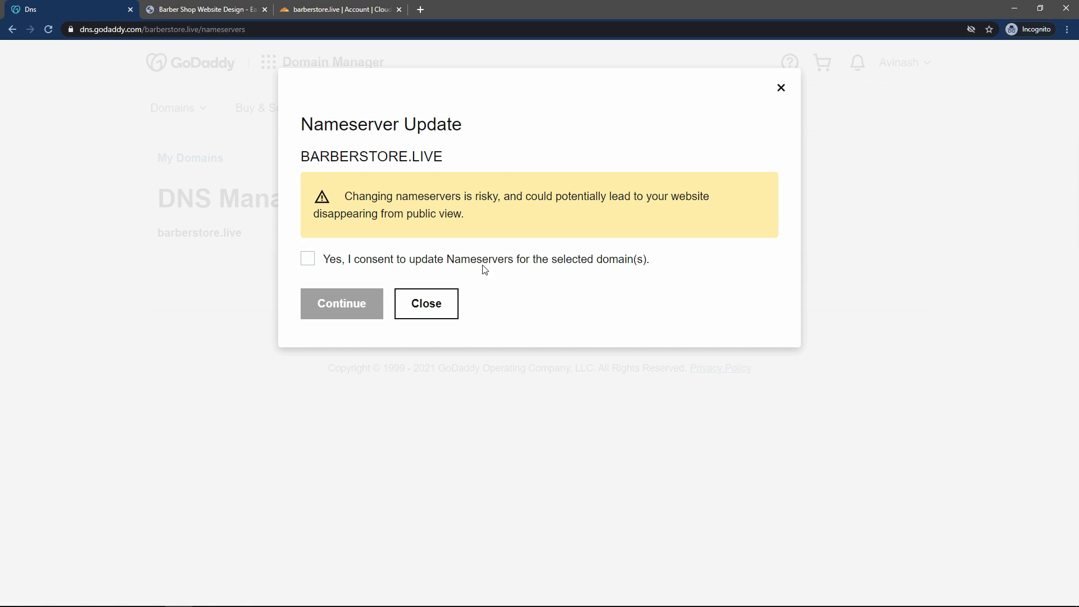
{"action": "left_click", "coordinate": [308, 258]}
{"action": "left_click", "coordinate": [321, 309]}
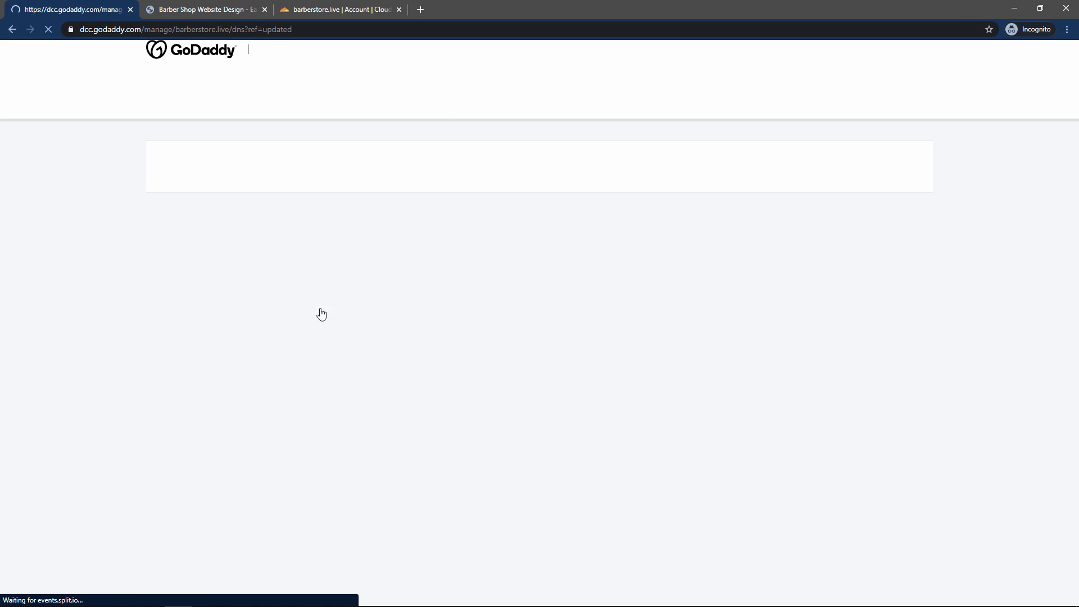
Step: Reload the barberstore.live DNS management page and check which nameservers the domain uses
{"action": "scroll", "coordinate": [171, 336], "scroll_direction": "down", "scroll_amount": 10}
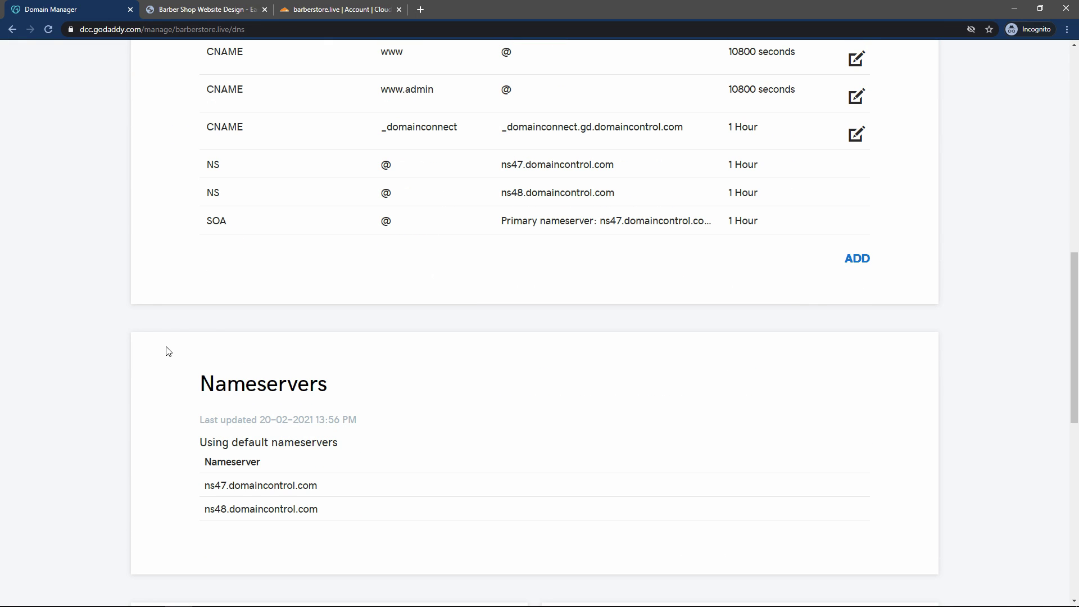
{"action": "left_click_drag", "start_coordinate": [216, 374], "coordinate": [318, 373]}
{"action": "left_click", "coordinate": [247, 397]}
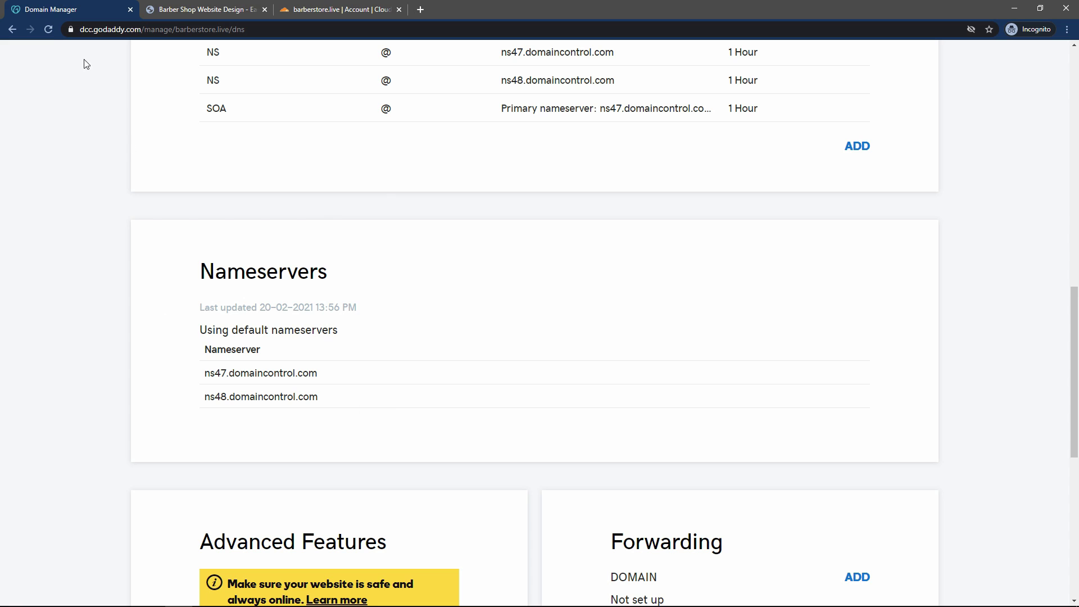
{"action": "left_click", "coordinate": [48, 28]}
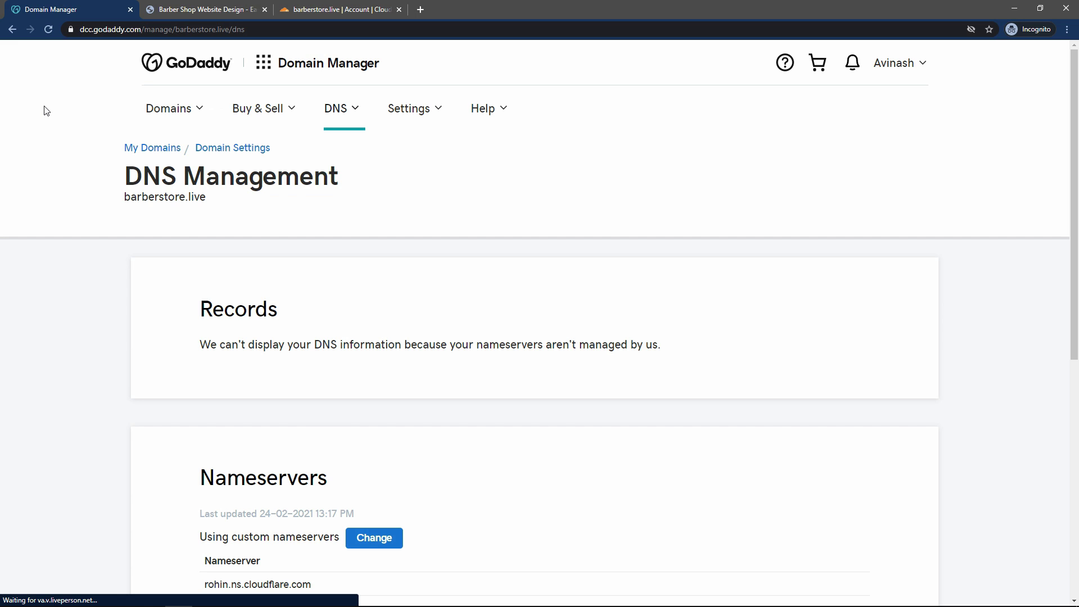
{"action": "scroll", "coordinate": [49, 147], "scroll_direction": "down", "scroll_amount": 4}
{"action": "left_click_drag", "start_coordinate": [206, 254], "coordinate": [352, 255]}
{"action": "left_click", "coordinate": [351, 253]}
{"action": "left_click_drag", "start_coordinate": [210, 360], "coordinate": [202, 397]}
{"action": "left_click", "coordinate": [203, 397]}
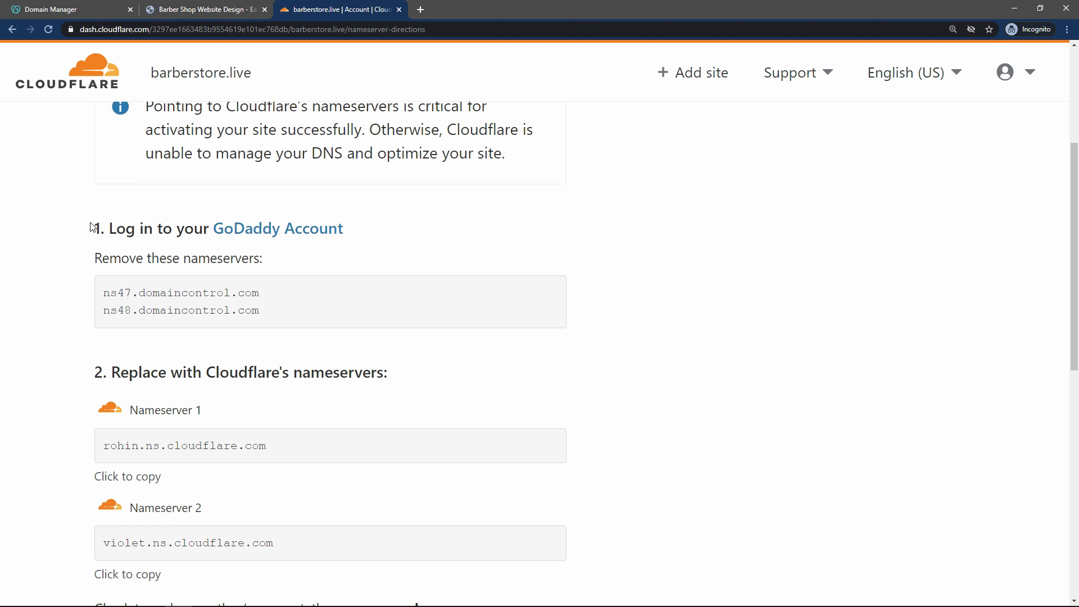
Step: Return to Cloudflare's nameserver instructions, mark the change as done and have the nameservers checked
{"action": "scroll", "coordinate": [91, 223], "scroll_direction": "up", "scroll_amount": 2}
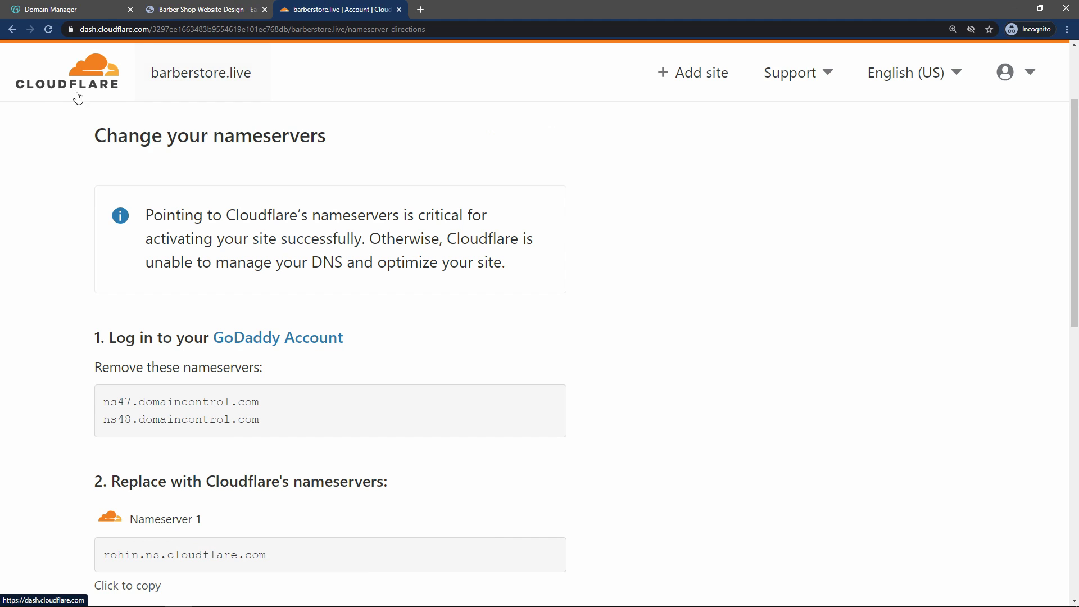
{"action": "scroll", "coordinate": [132, 231], "scroll_direction": "down", "scroll_amount": 9}
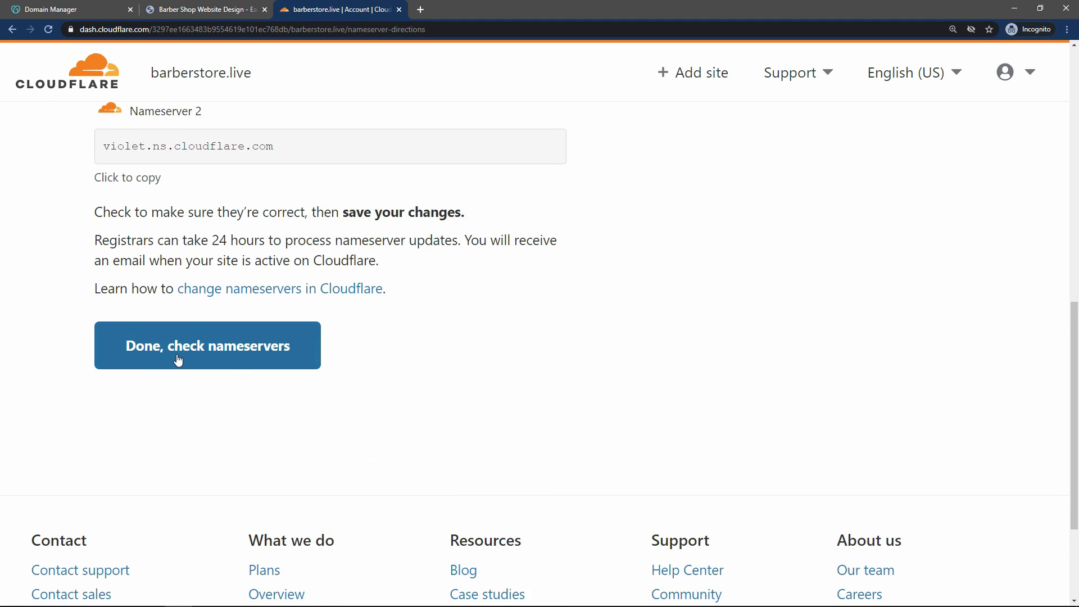
{"action": "left_click", "coordinate": [167, 358]}
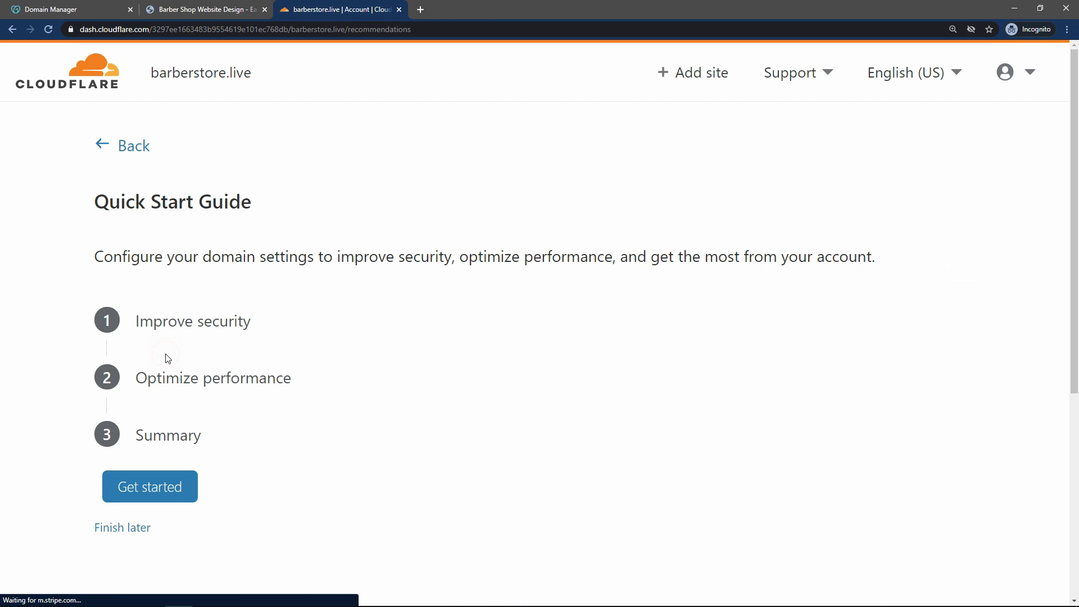
Step: Complete the Quick Start Guide with Automatic HTTPS Rewrites and Brotli on, Always Use HTTPS off, and no Auto Minify options
{"action": "left_click", "coordinate": [177, 497]}
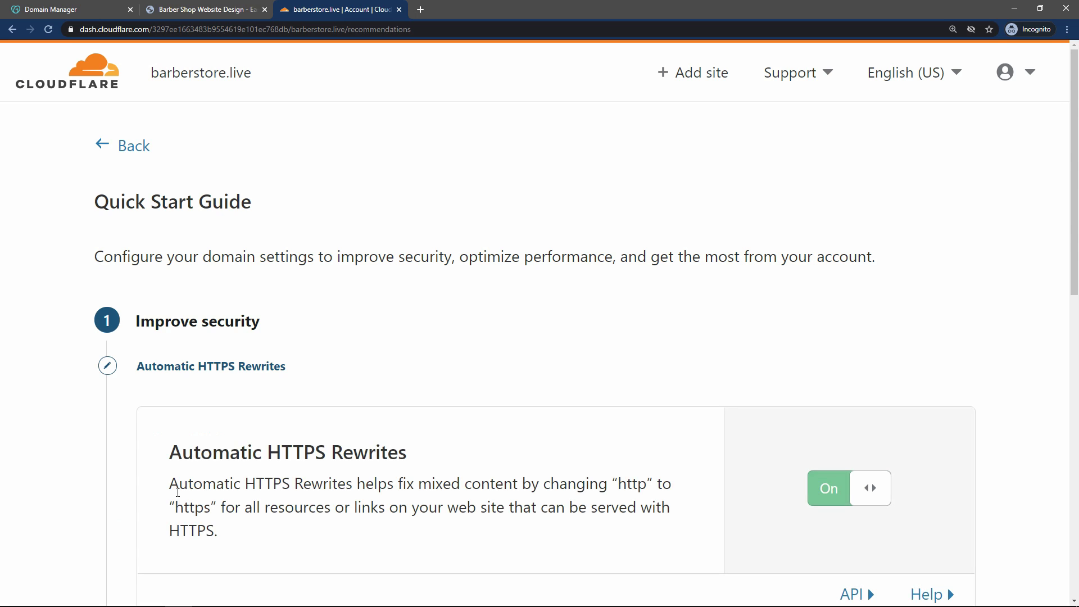
{"action": "scroll", "coordinate": [320, 338], "scroll_direction": "down", "scroll_amount": 3}
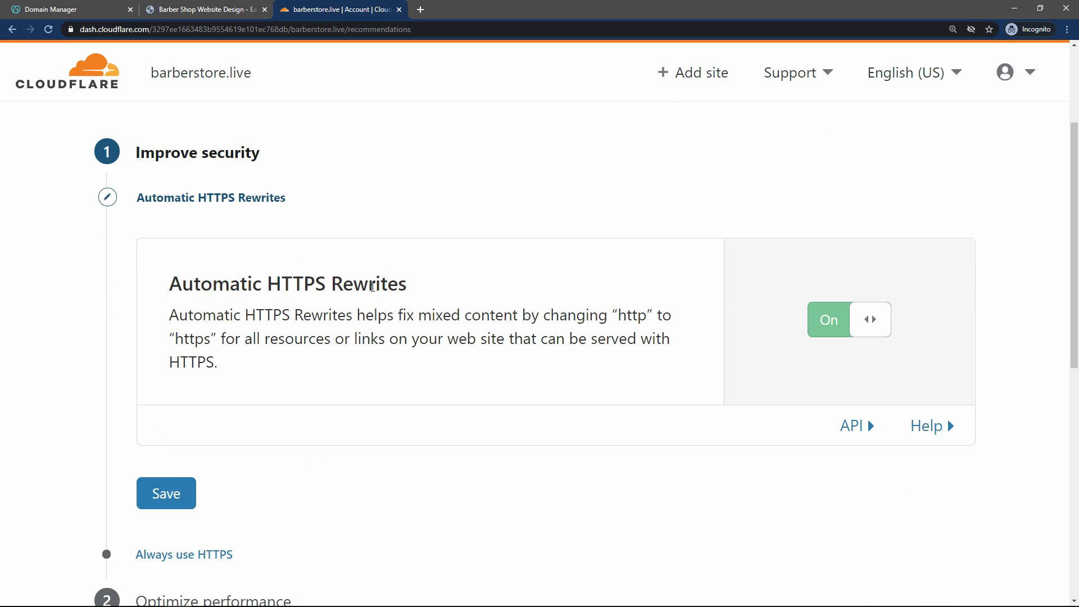
{"action": "scroll", "coordinate": [388, 288], "scroll_direction": "down", "scroll_amount": 4}
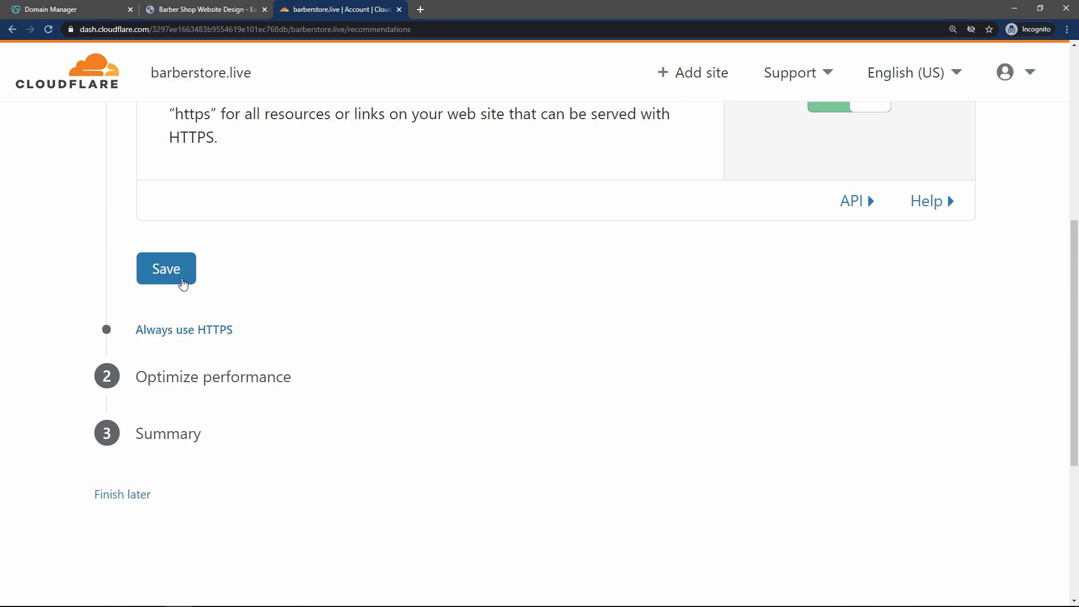
{"action": "left_click", "coordinate": [219, 381]}
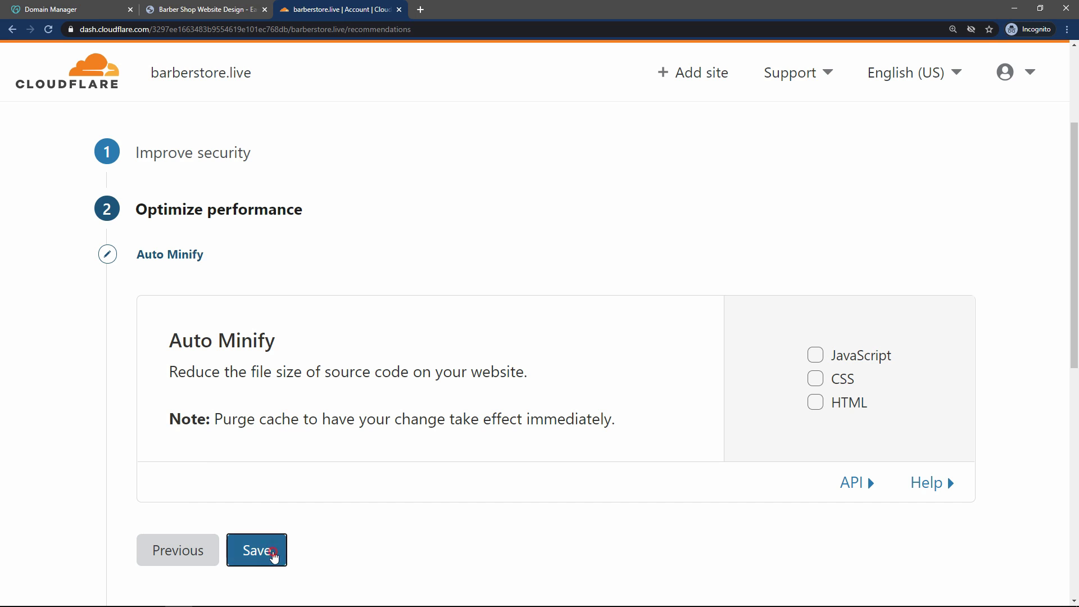
{"action": "left_click", "coordinate": [277, 556]}
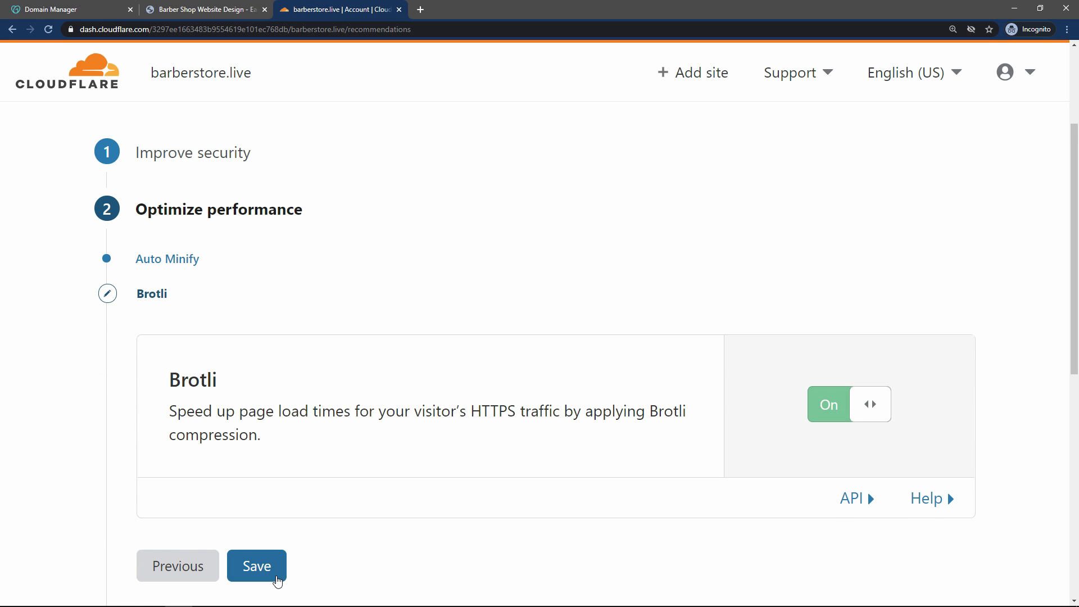
{"action": "left_click", "coordinate": [277, 579]}
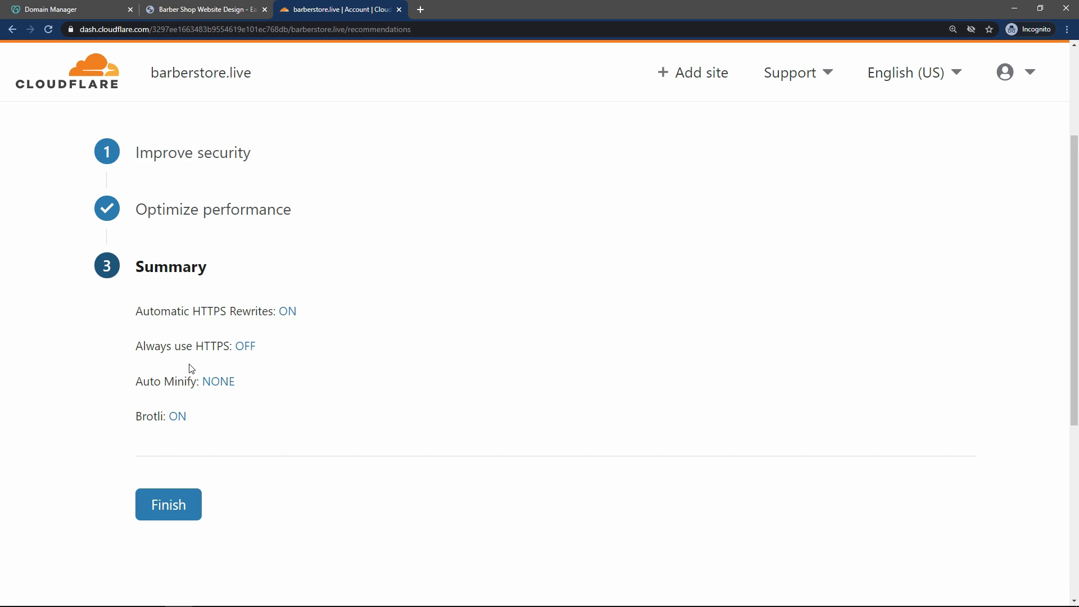
{"action": "left_click", "coordinate": [170, 506]}
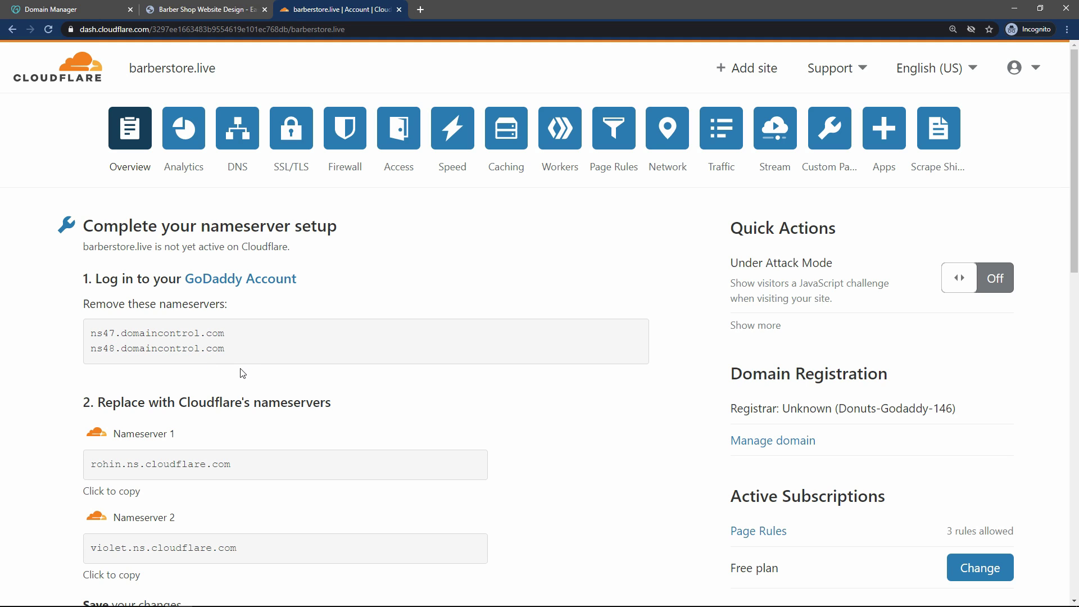
Step: Read the overview page's note on how long registrars take to process nameserver updates
{"action": "scroll", "coordinate": [446, 318], "scroll_direction": "down", "scroll_amount": 8}
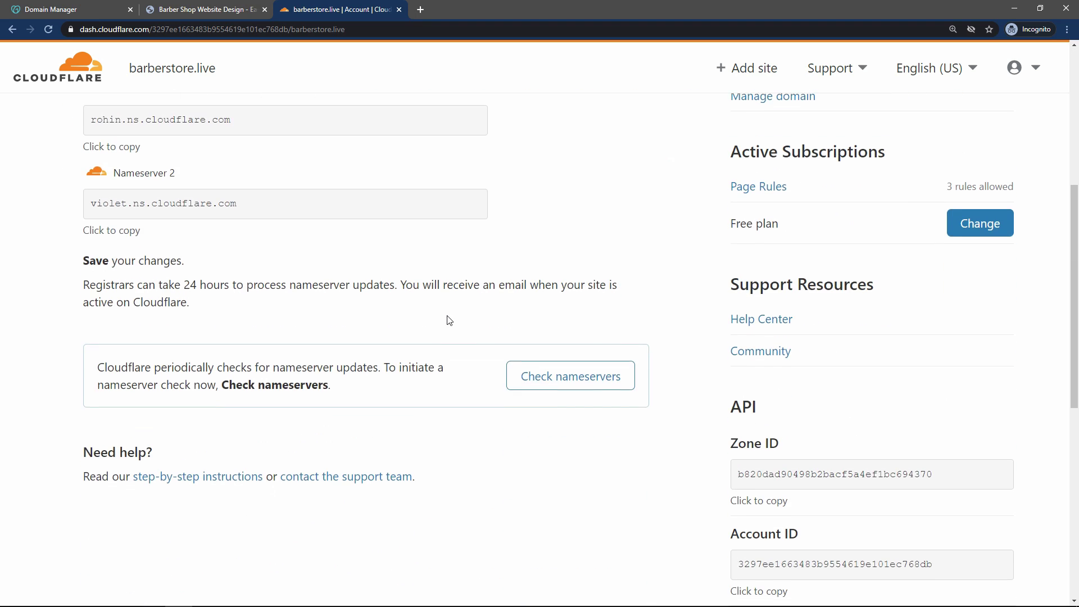
{"action": "scroll", "coordinate": [448, 319], "scroll_direction": "up", "scroll_amount": 2}
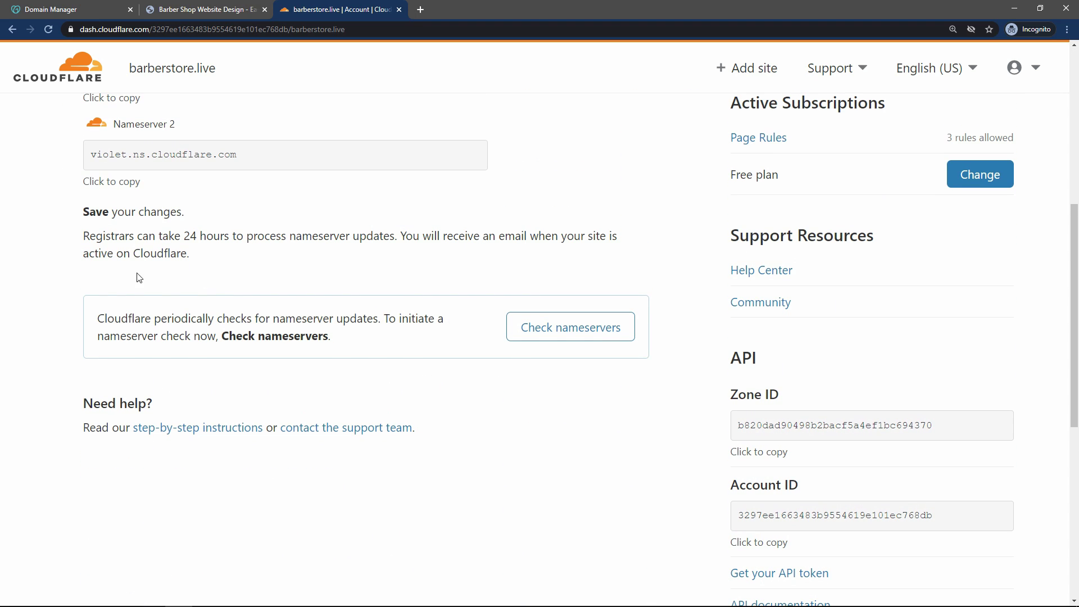
{"action": "left_click_drag", "start_coordinate": [88, 236], "coordinate": [227, 259]}
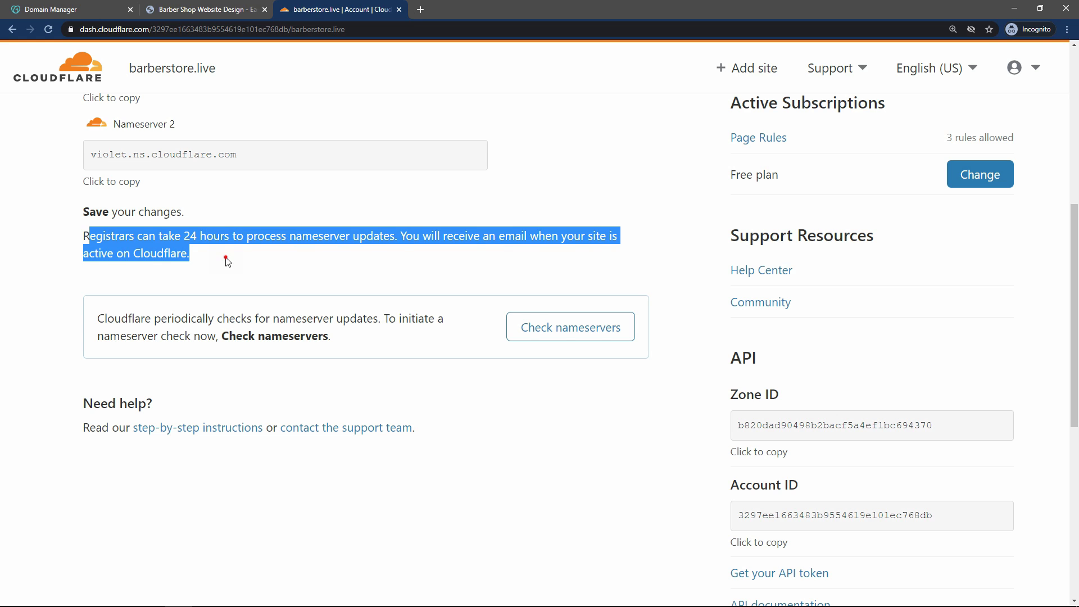
{"action": "left_click", "coordinate": [227, 259]}
{"action": "left_click_drag", "start_coordinate": [88, 236], "coordinate": [194, 254]}
{"action": "left_click", "coordinate": [194, 254]}
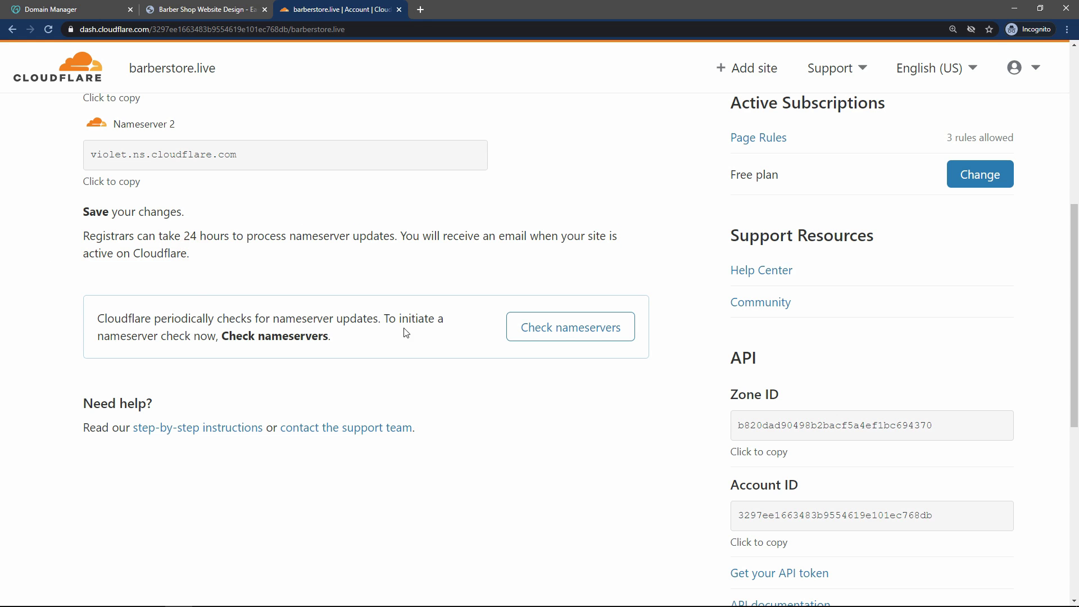
{"action": "left_click_drag", "start_coordinate": [89, 236], "coordinate": [234, 260]}
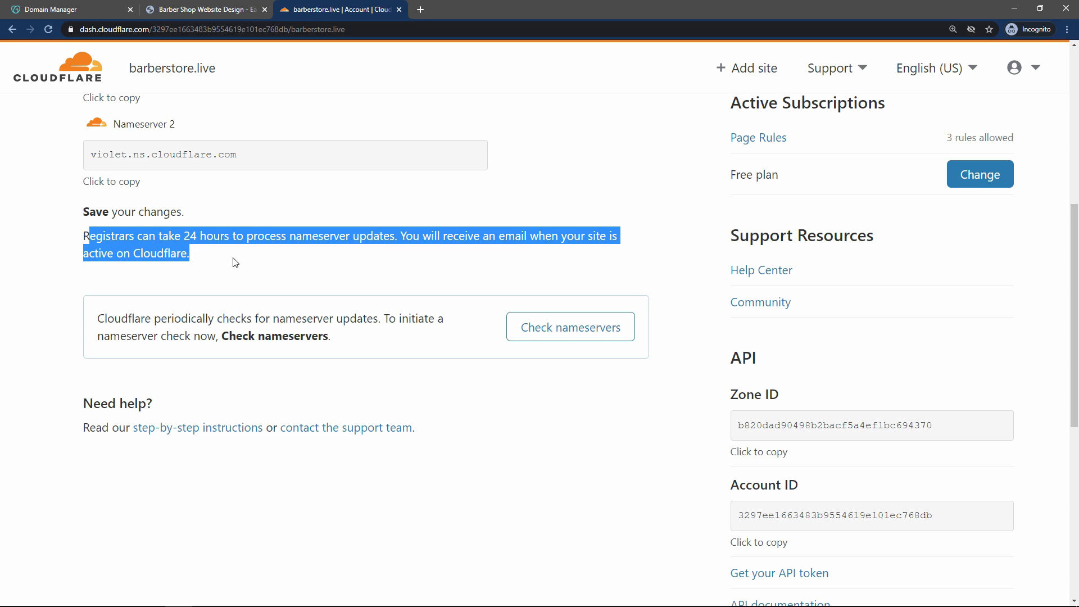
{"action": "left_click", "coordinate": [227, 259]}
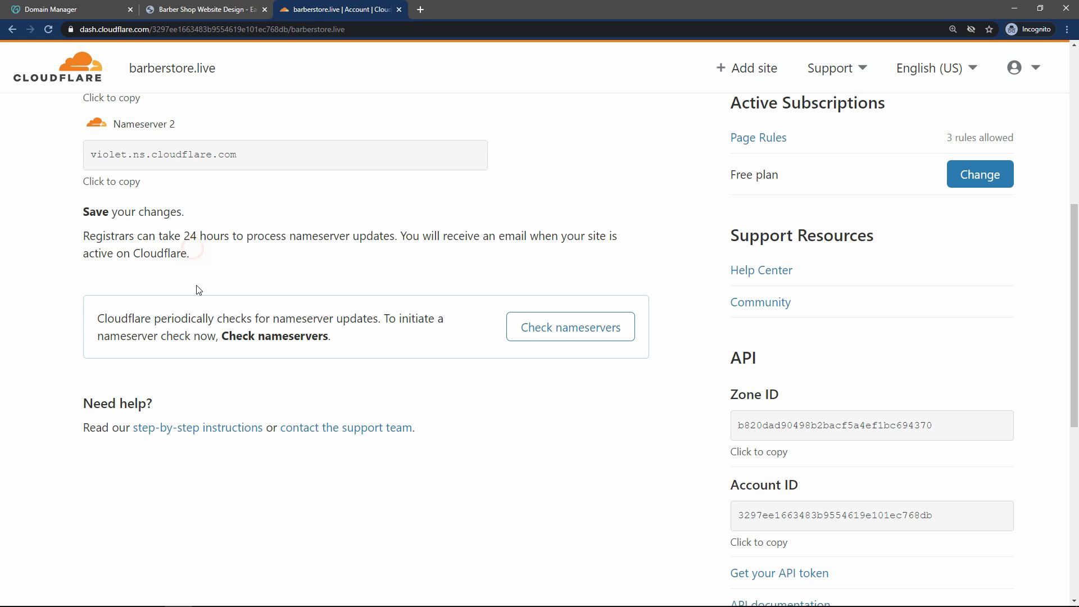
{"action": "scroll", "coordinate": [283, 339], "scroll_direction": "up", "scroll_amount": 6}
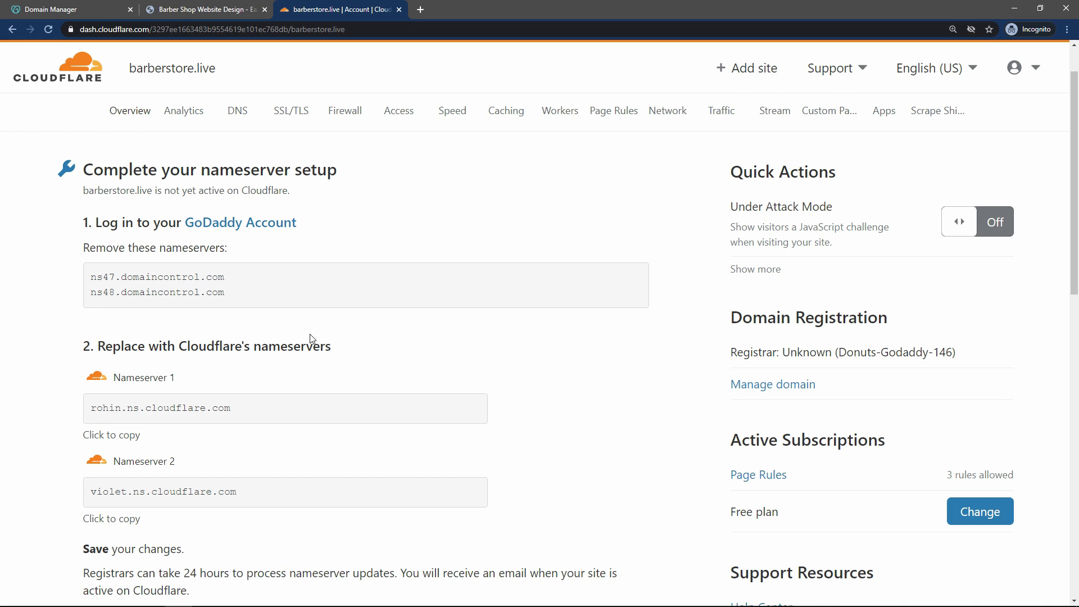
Step: Reload the barberstore.live overview and check whether Cloudflare is active for the site
{"action": "left_click", "coordinate": [48, 29]}
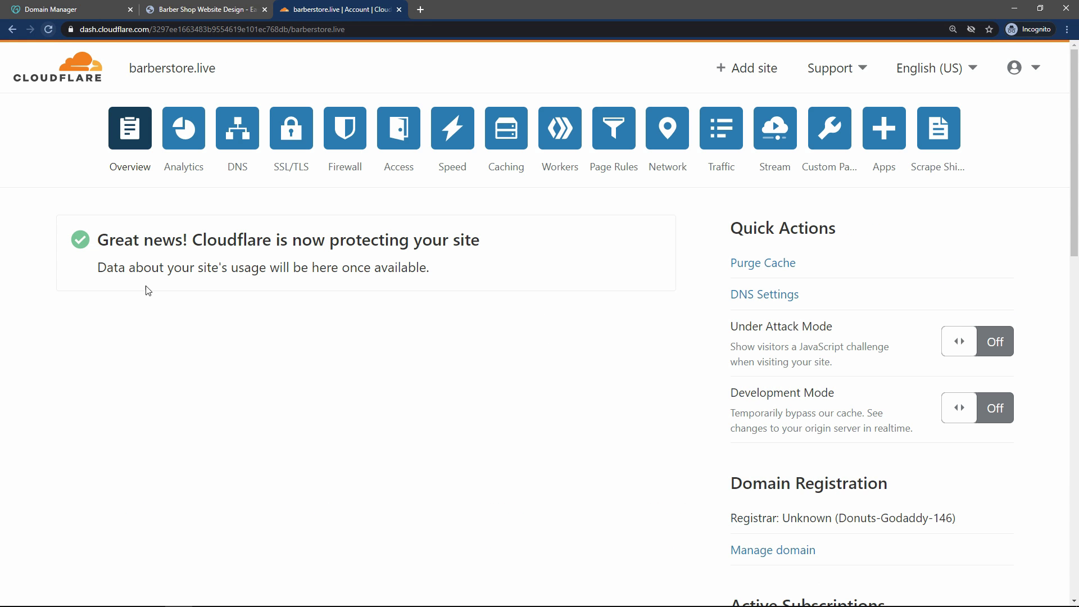
{"action": "left_click_drag", "start_coordinate": [194, 241], "coordinate": [482, 247]}
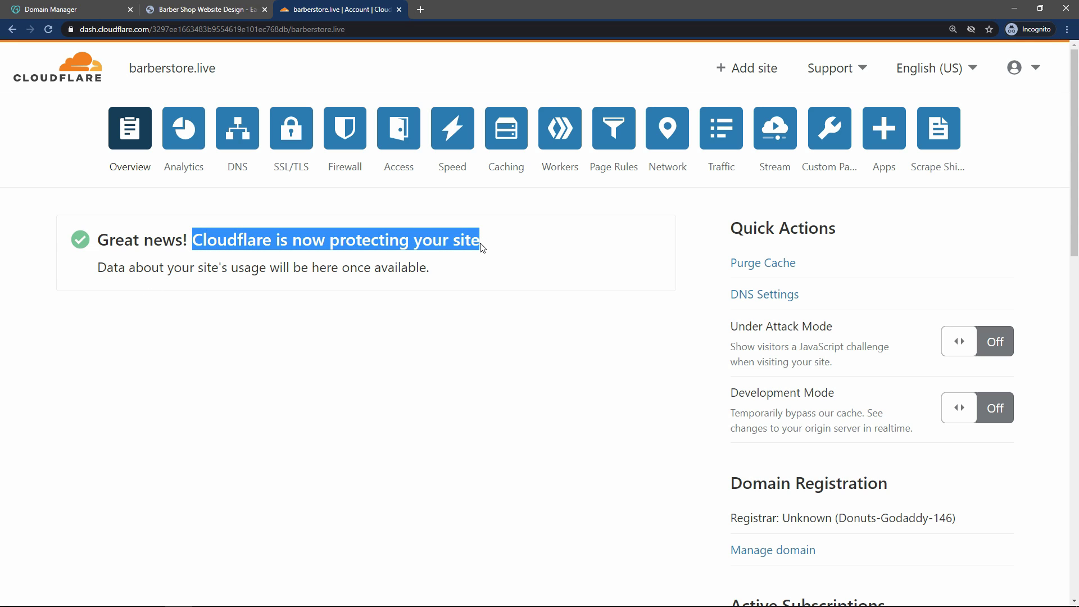
{"action": "left_click", "coordinate": [414, 384]}
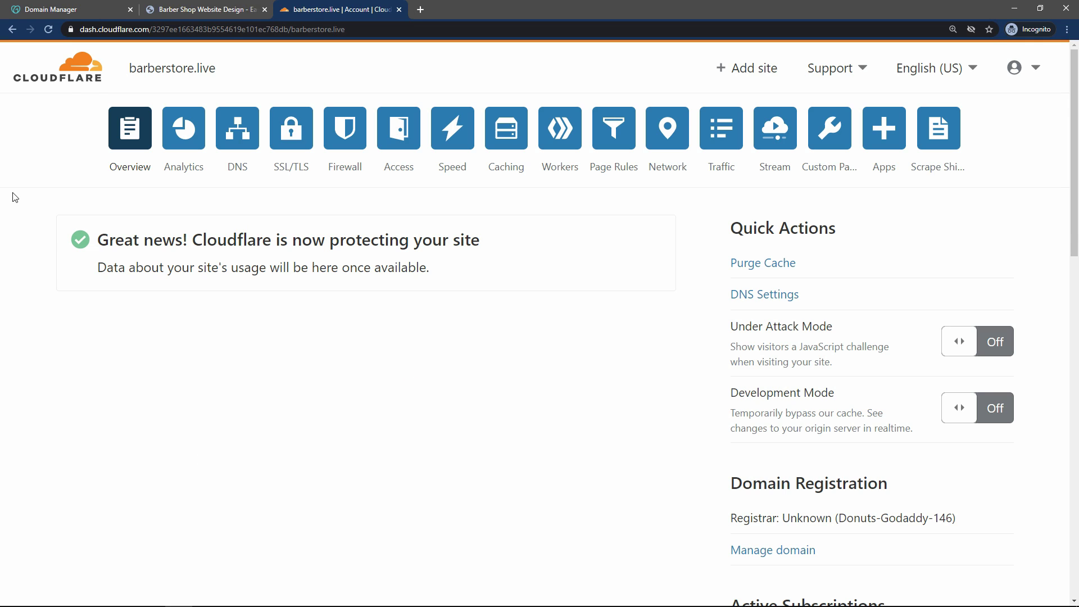
Step: Open the SSL/TLS edge certificate settings for barberstore.live and find the description of the Always Use HTTPS option
{"action": "left_click", "coordinate": [298, 142]}
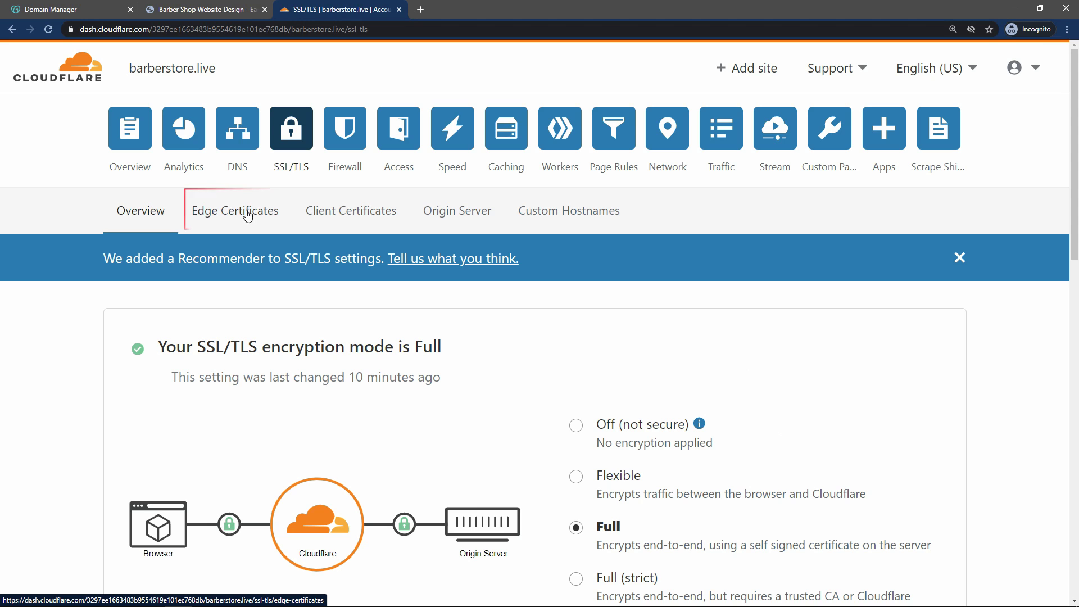
{"action": "left_click", "coordinate": [275, 216]}
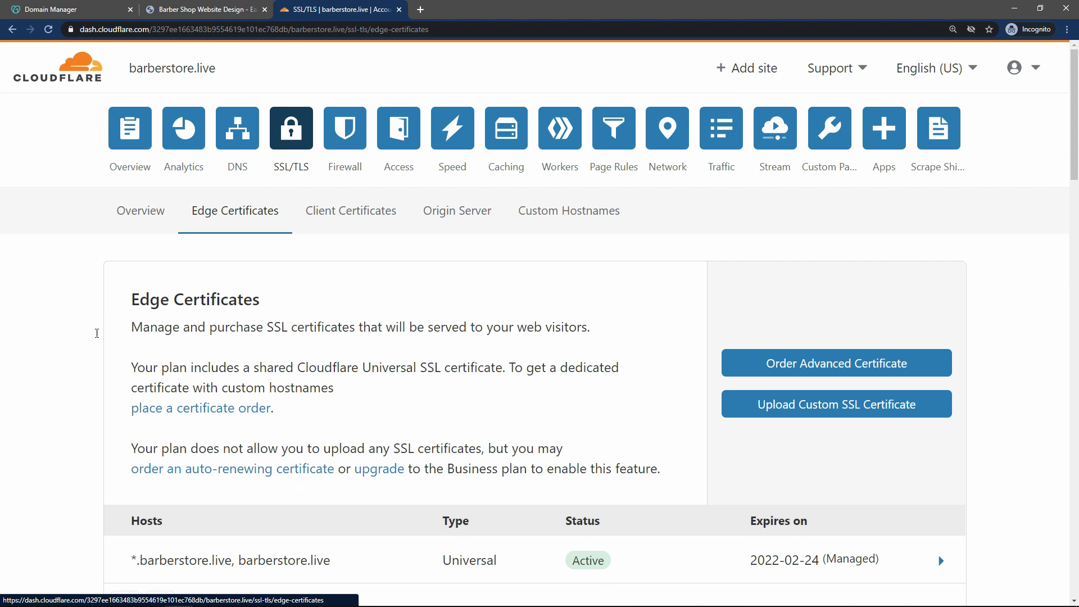
{"action": "scroll", "coordinate": [51, 335], "scroll_direction": "down", "scroll_amount": 7}
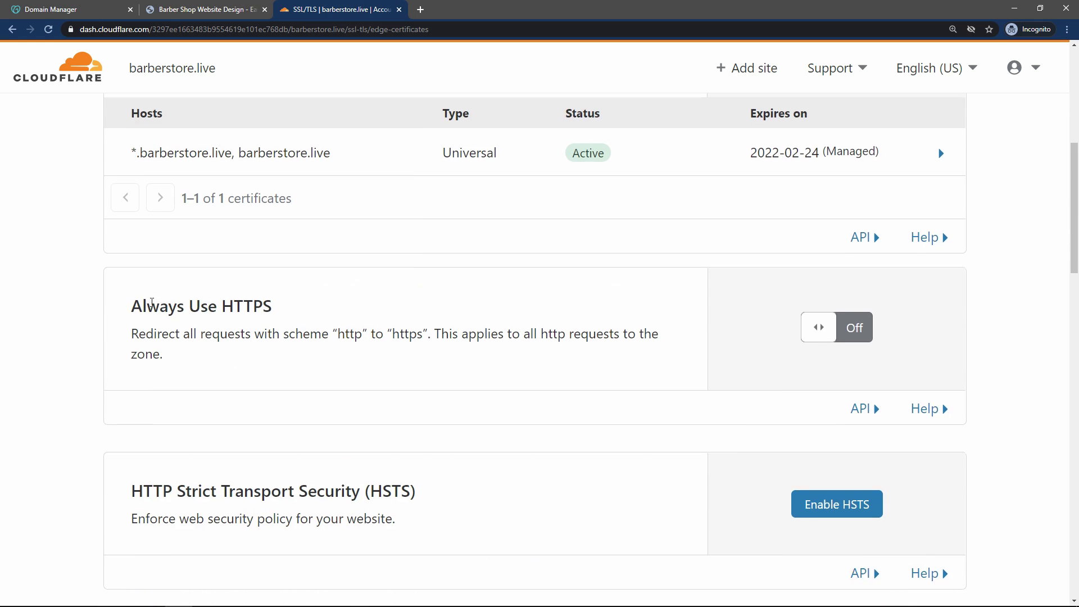
{"action": "left_click_drag", "start_coordinate": [137, 305], "coordinate": [276, 308]}
{"action": "left_click", "coordinate": [202, 311]}
{"action": "scroll", "coordinate": [203, 311], "scroll_direction": "down", "scroll_amount": 1}
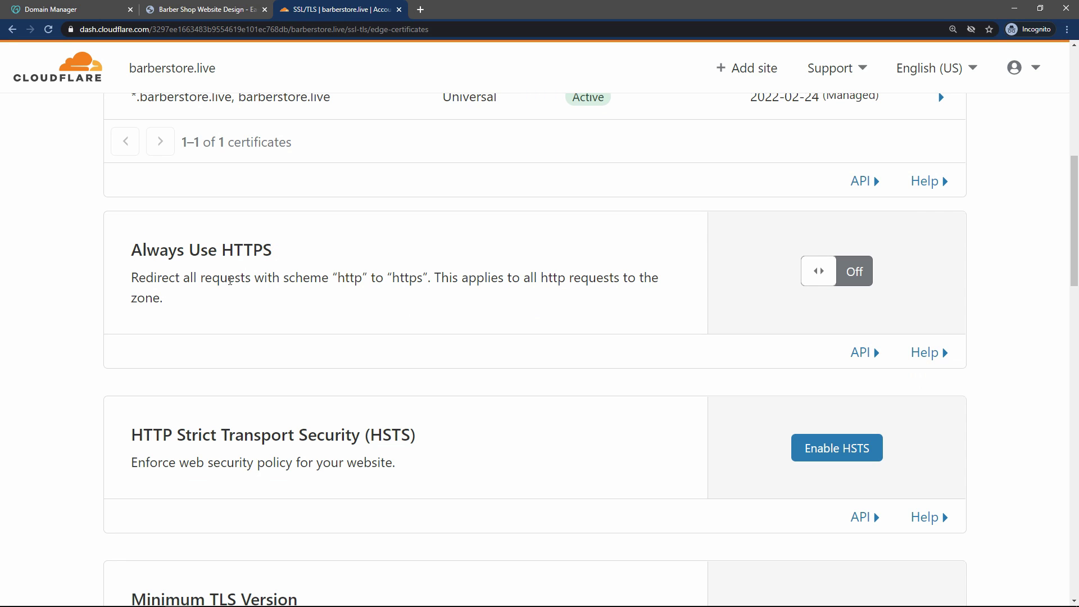
{"action": "left_click_drag", "start_coordinate": [450, 278], "coordinate": [654, 276]}
{"action": "left_click", "coordinate": [653, 276]}
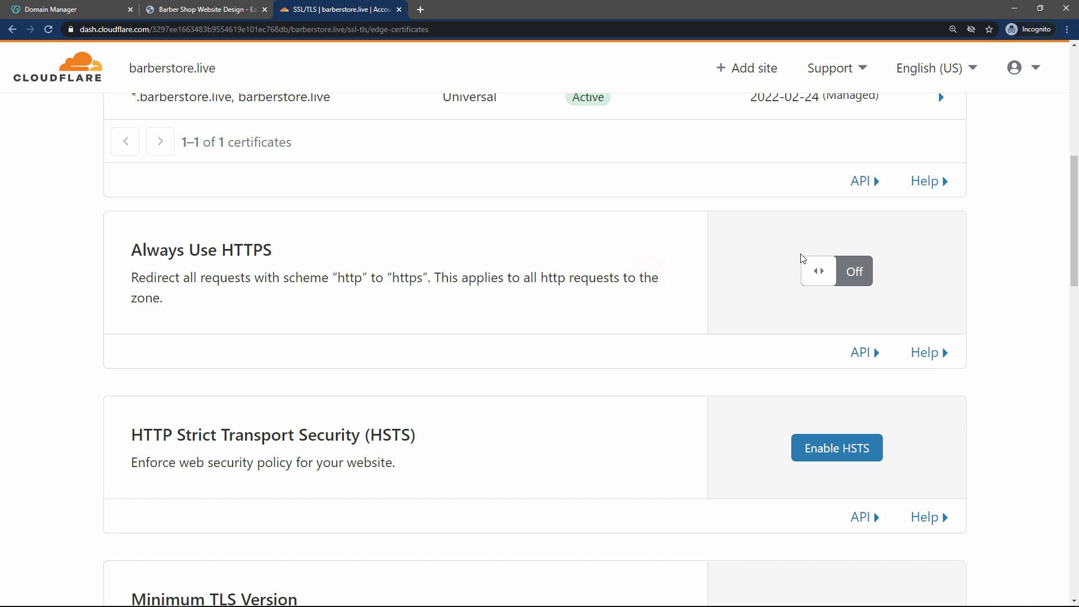
Step: Turn on Always Use HTTPS for barberstore.live so all http requests are redirected to https
{"action": "left_click", "coordinate": [849, 280]}
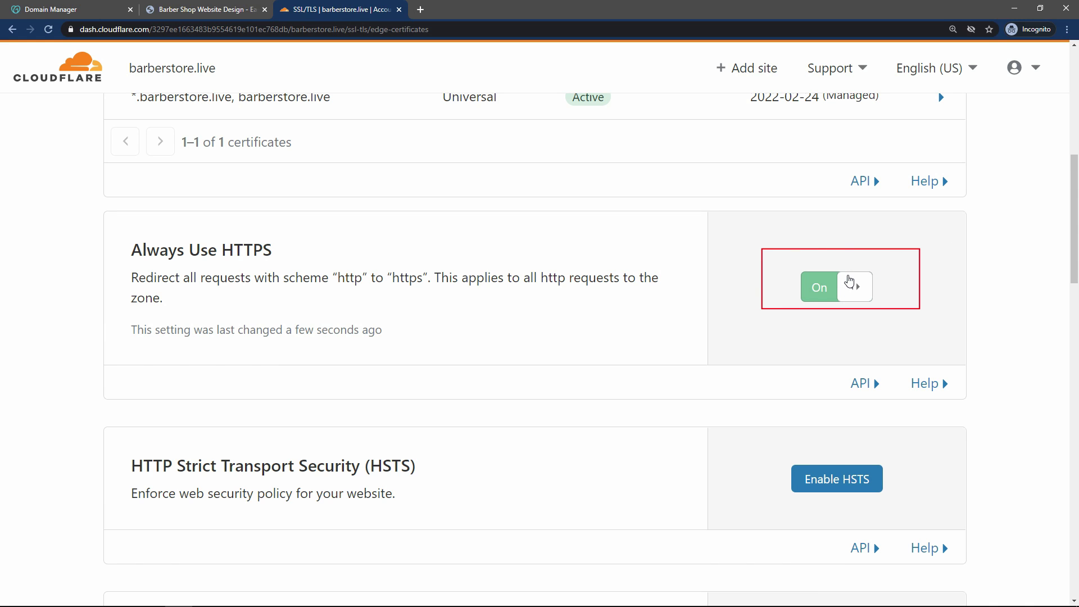
{"action": "left_click_drag", "start_coordinate": [128, 277], "coordinate": [176, 300]}
{"action": "left_click", "coordinate": [176, 300]}
{"action": "left_click", "coordinate": [191, 6]}
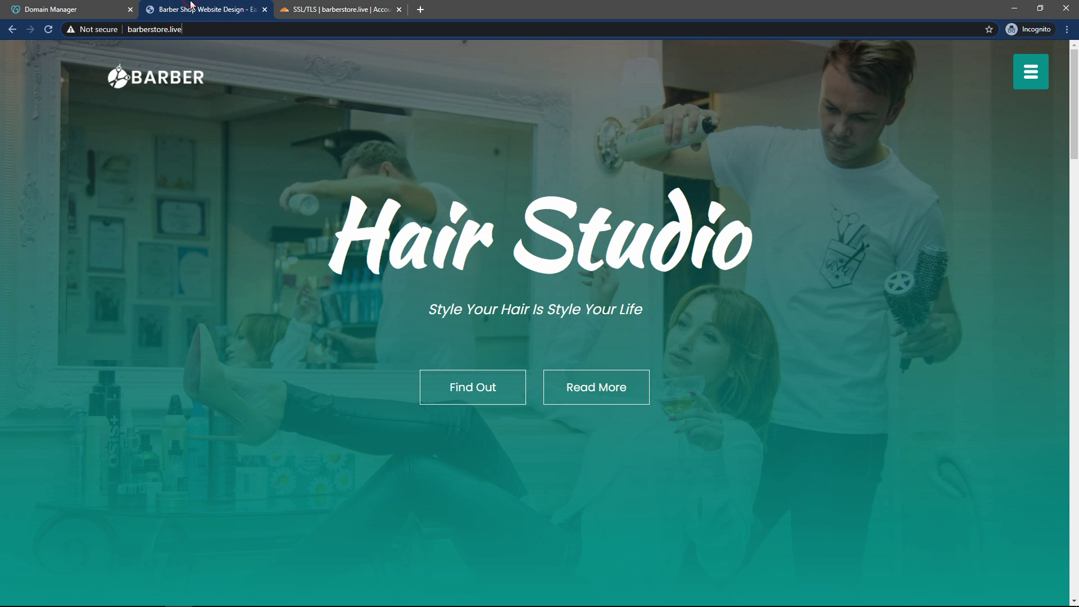
{"action": "left_click", "coordinate": [49, 33]}
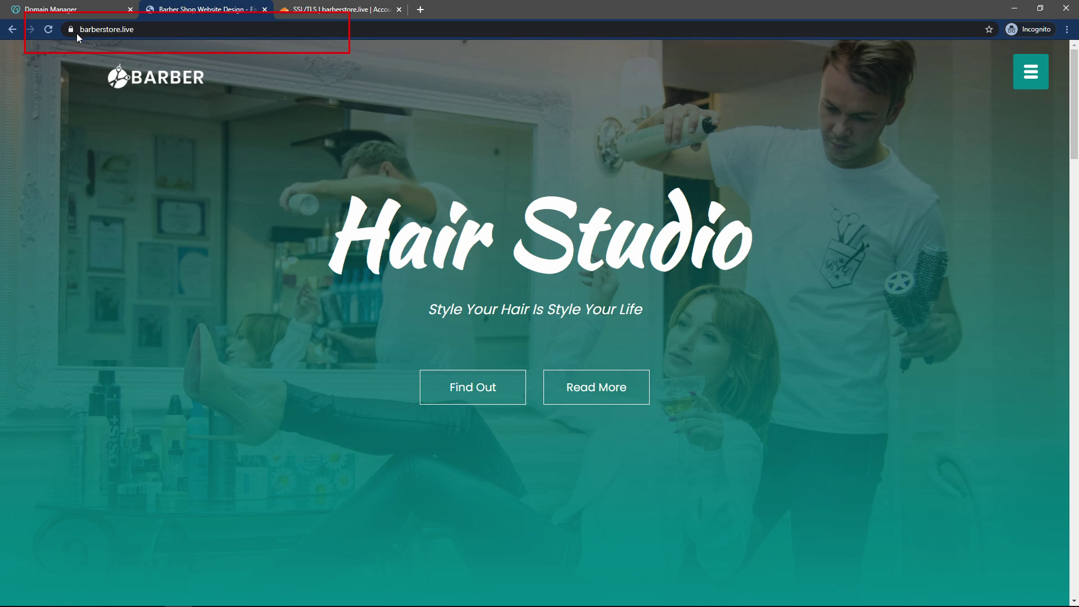
{"action": "left_click", "coordinate": [107, 33]}
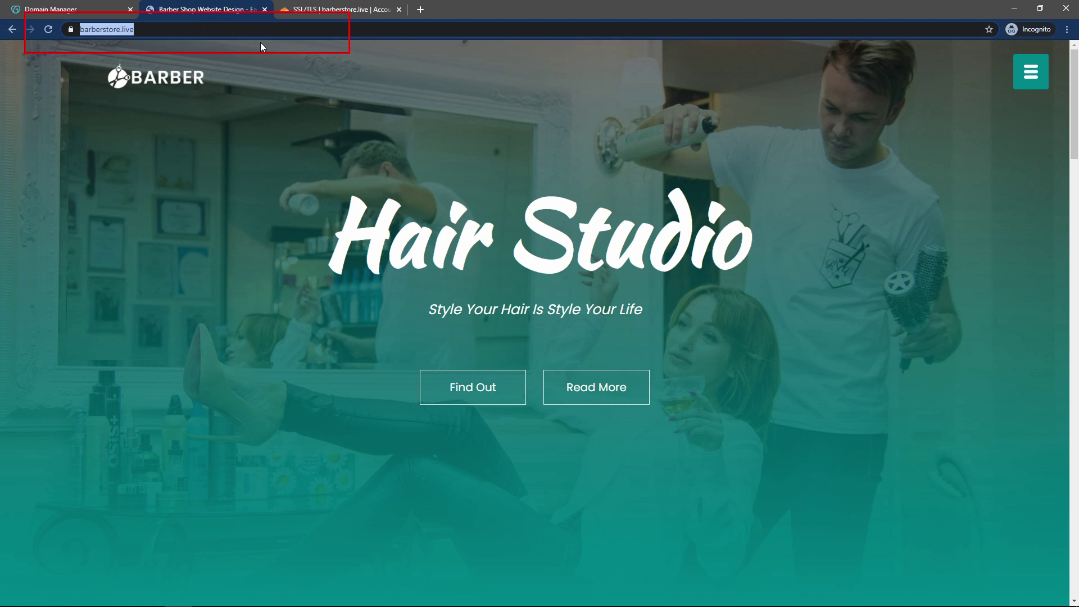
{"action": "type", "text": "https://barberstore.live/"}
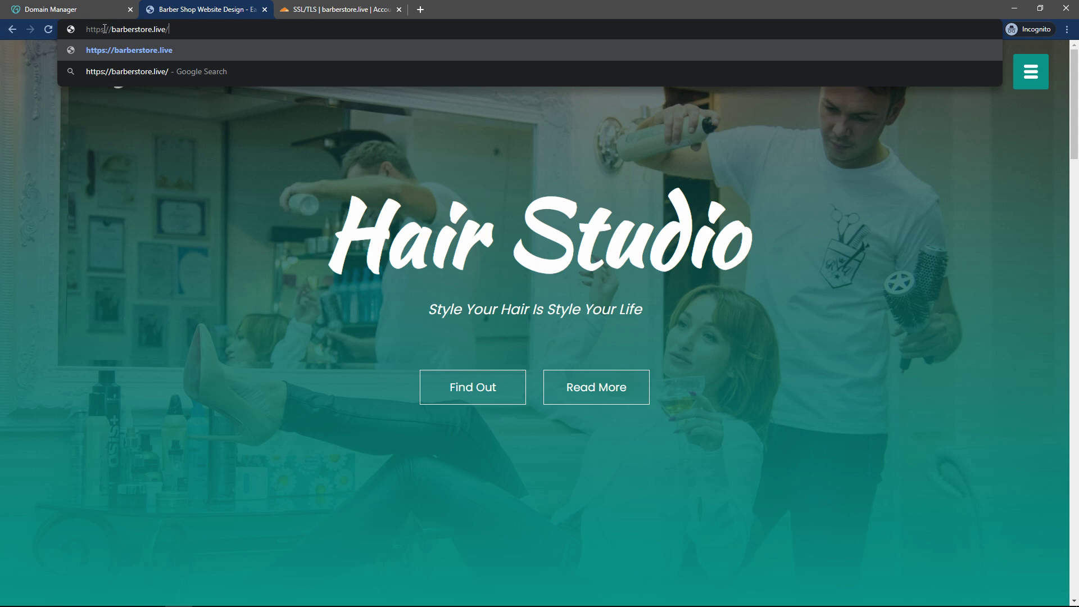
{"action": "left_click", "coordinate": [105, 28]}
{"action": "key", "text": "BackSpace"}
{"action": "left_click_drag", "start_coordinate": [191, 28], "coordinate": [88, 27]}
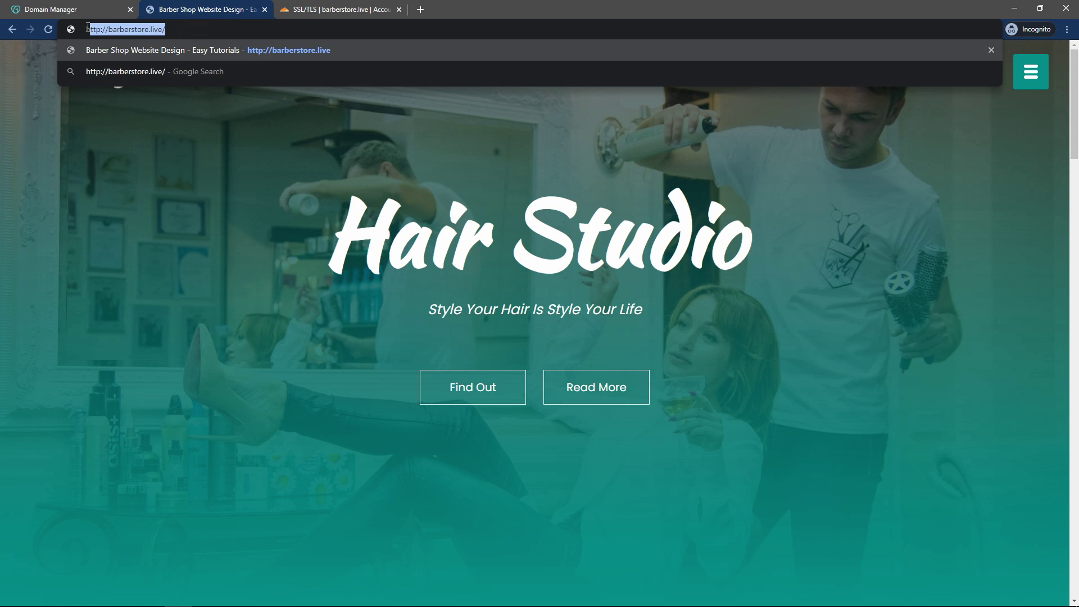
{"action": "left_click", "coordinate": [204, 30]}
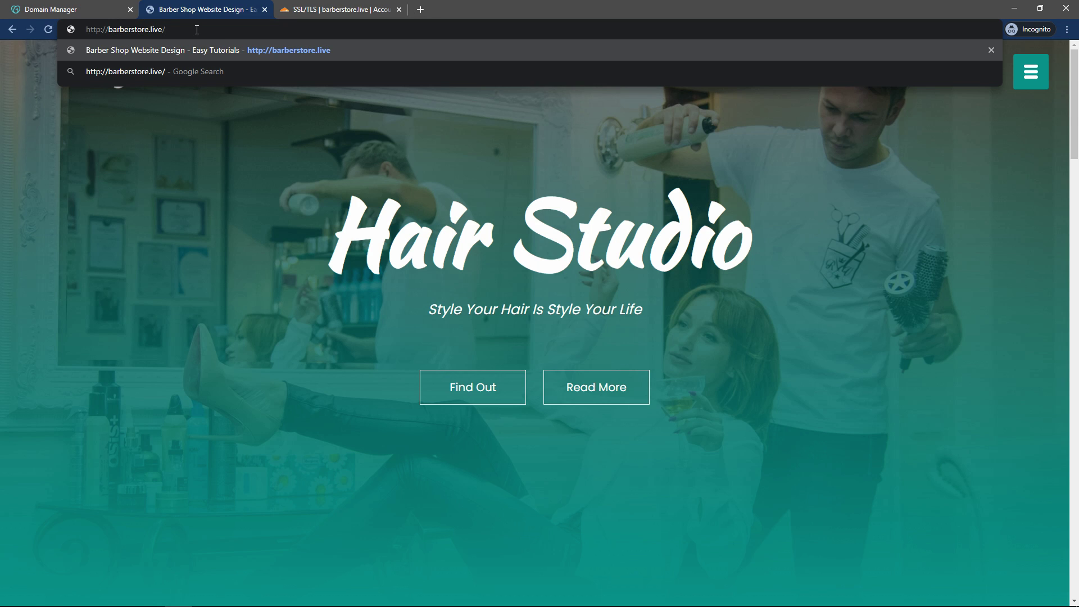
{"action": "key", "text": "Return"}
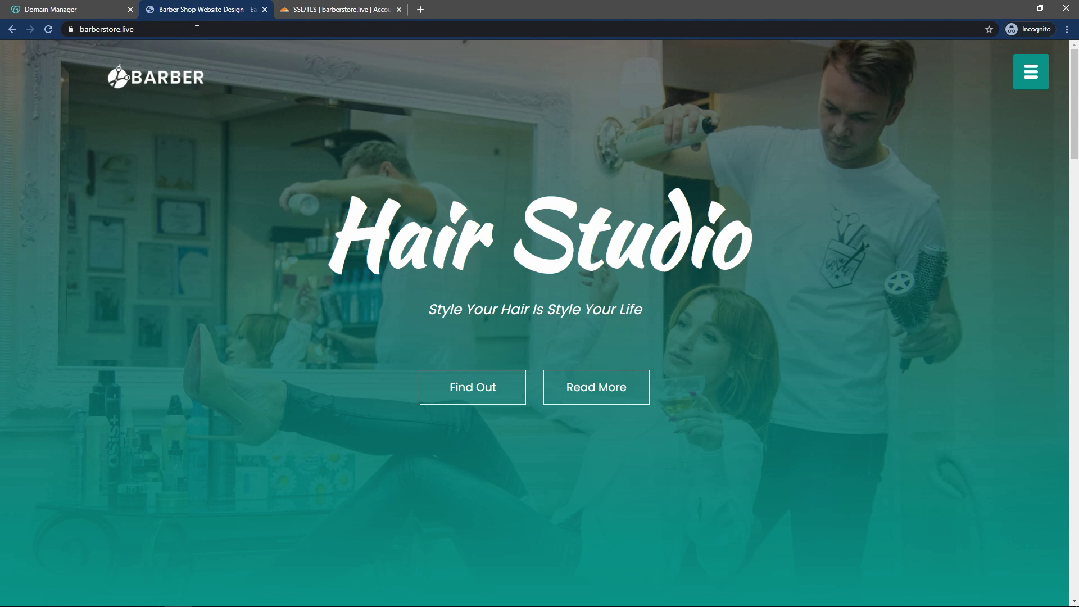